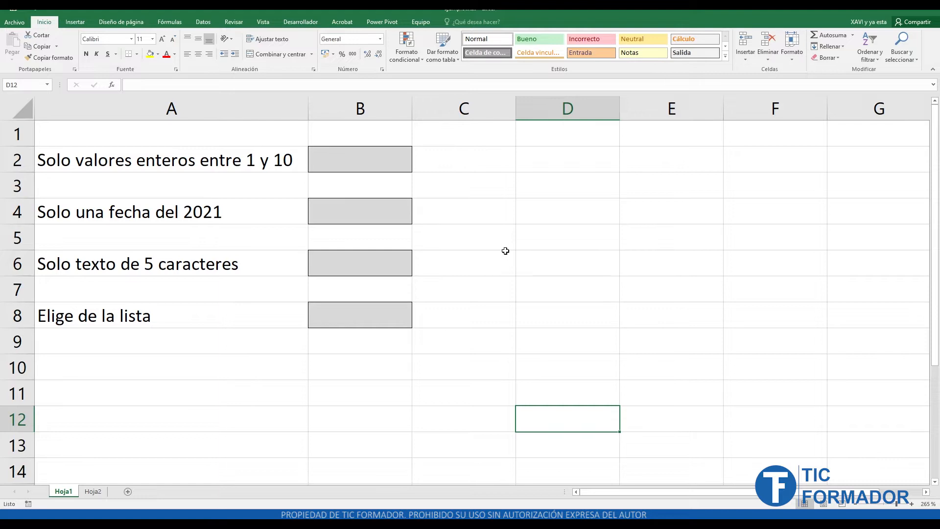
Step: Examine the input cells B2, B4, B6 and B8 and the restriction described beside each one
click(356, 164)
click(362, 205)
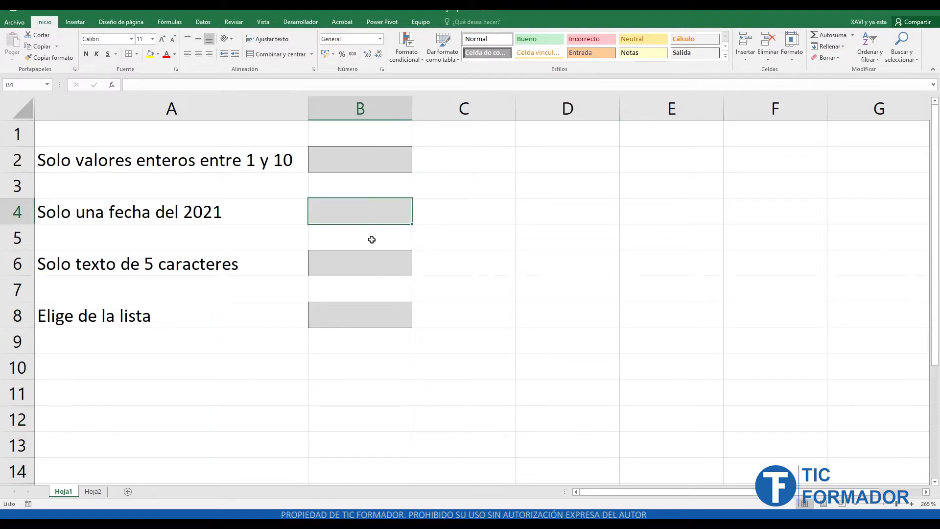
click(371, 259)
click(387, 308)
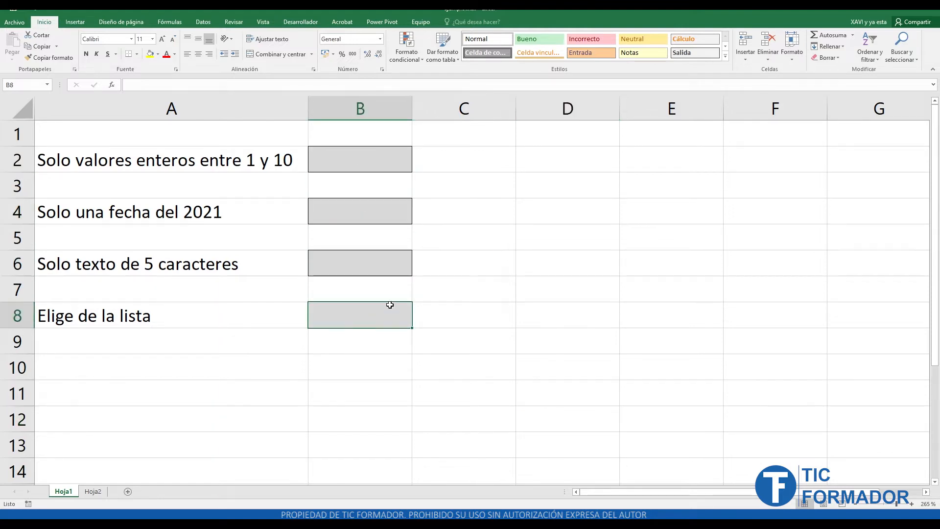
click(360, 155)
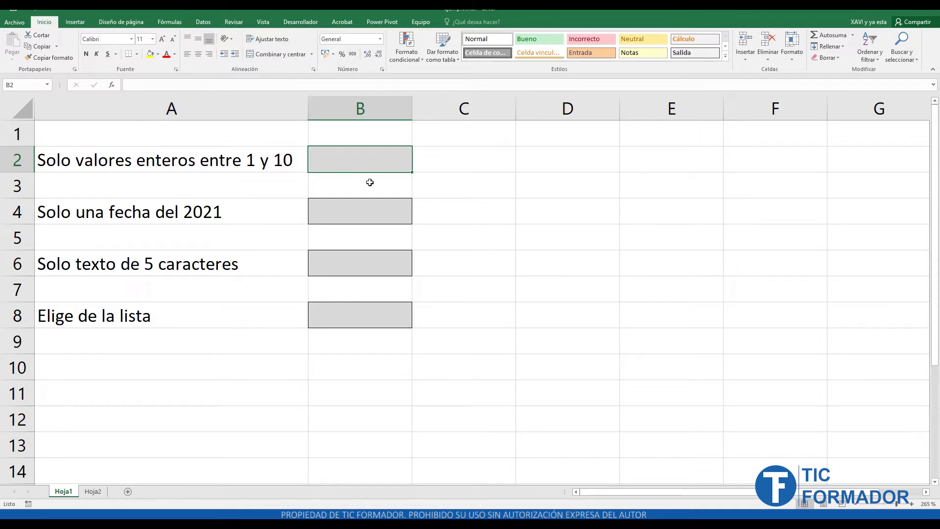
click(374, 212)
click(382, 262)
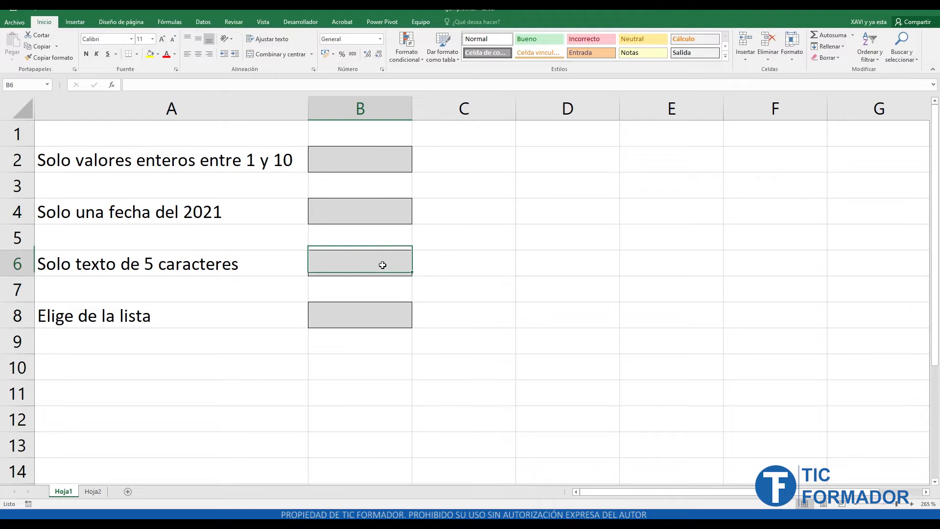
click(385, 315)
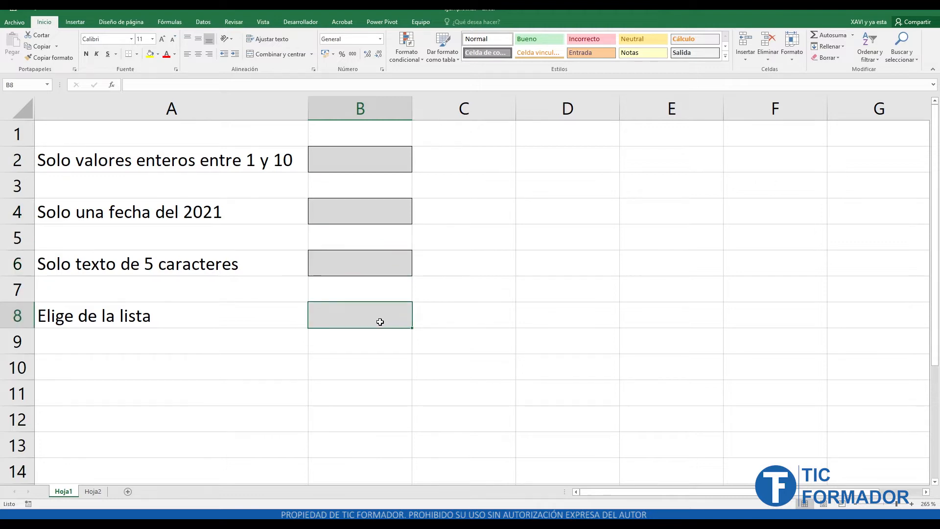
click(349, 165)
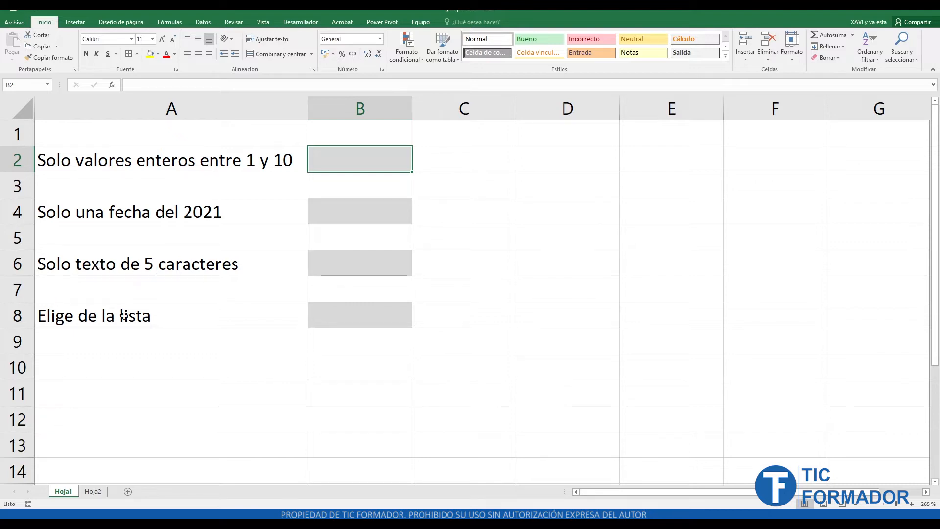
click(49, 169)
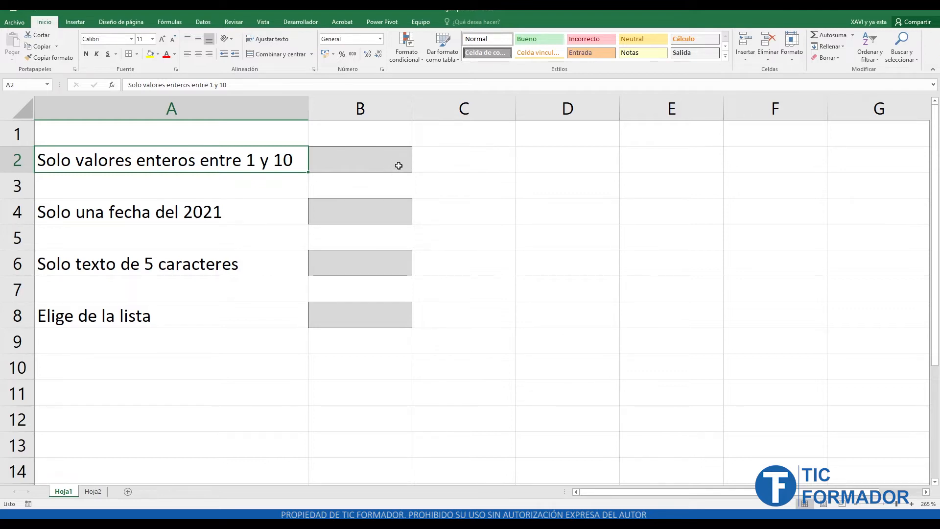
Step: Open data validation for cell B2 and allow only whole numbers (Número entero)
click(348, 158)
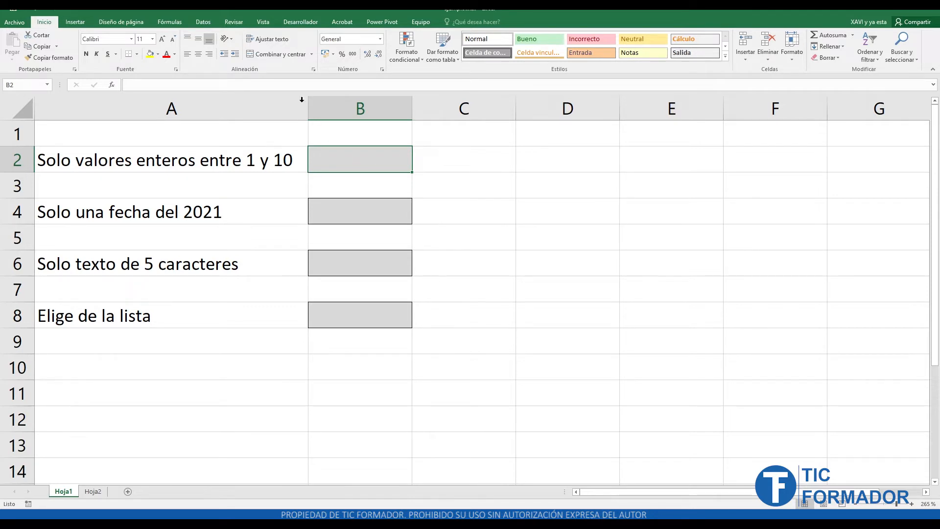
click(211, 22)
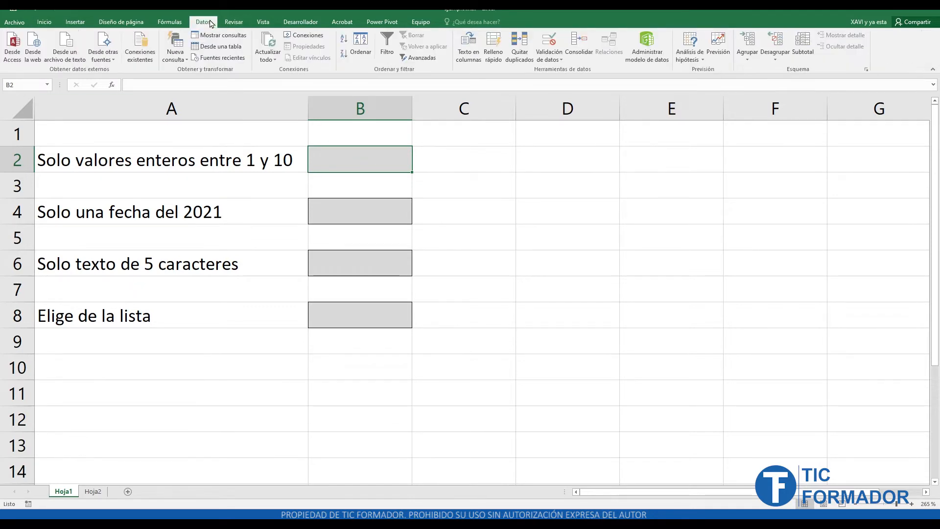
click(546, 44)
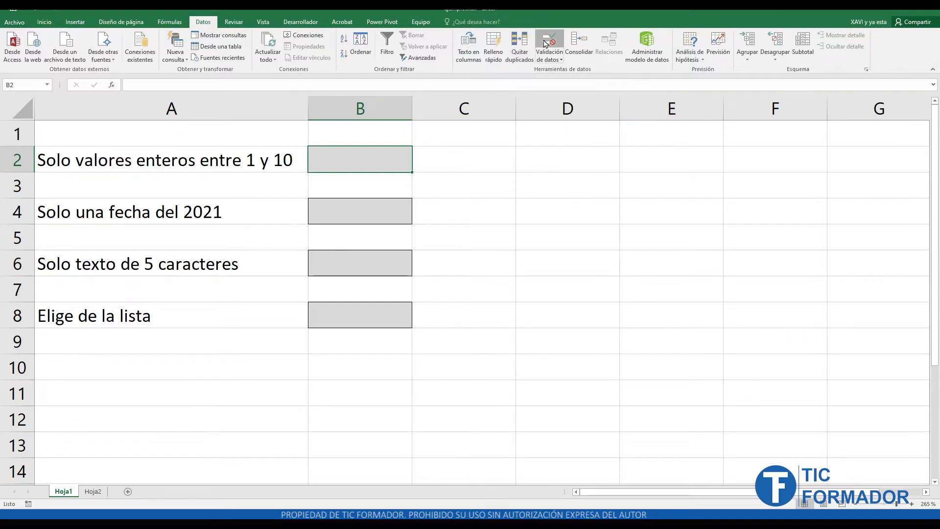
drag(238, 219, 577, 153)
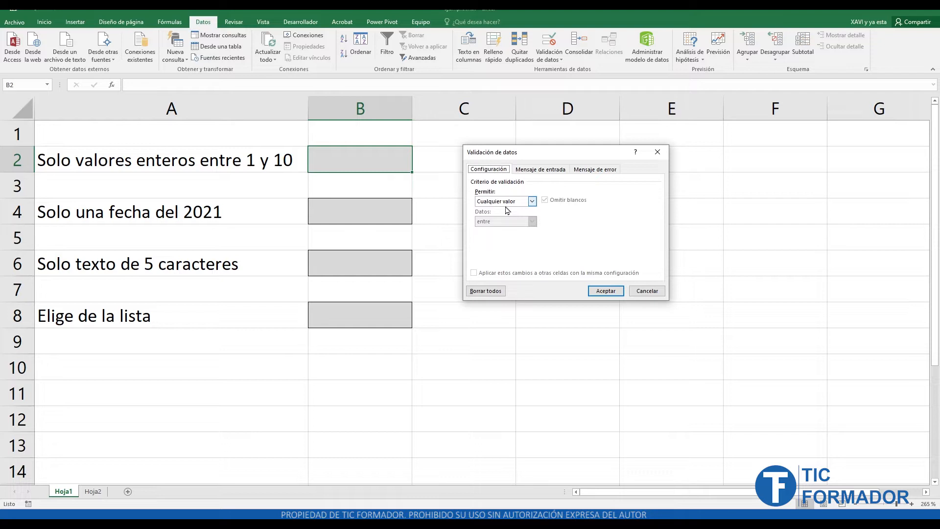
click(532, 202)
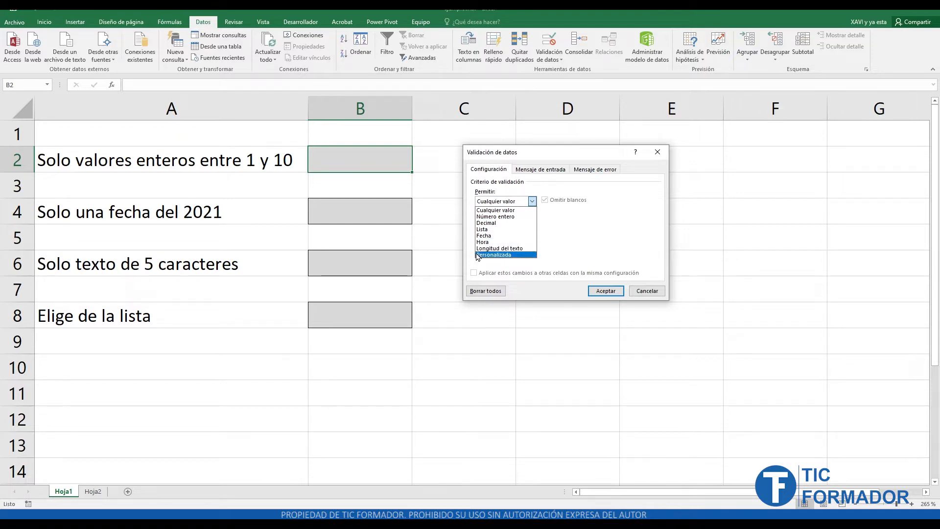
click(571, 224)
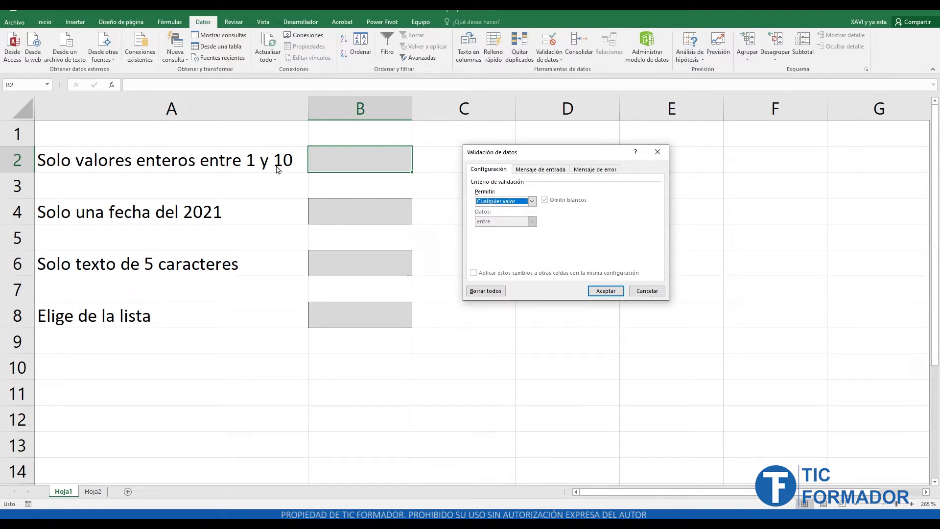
click(532, 201)
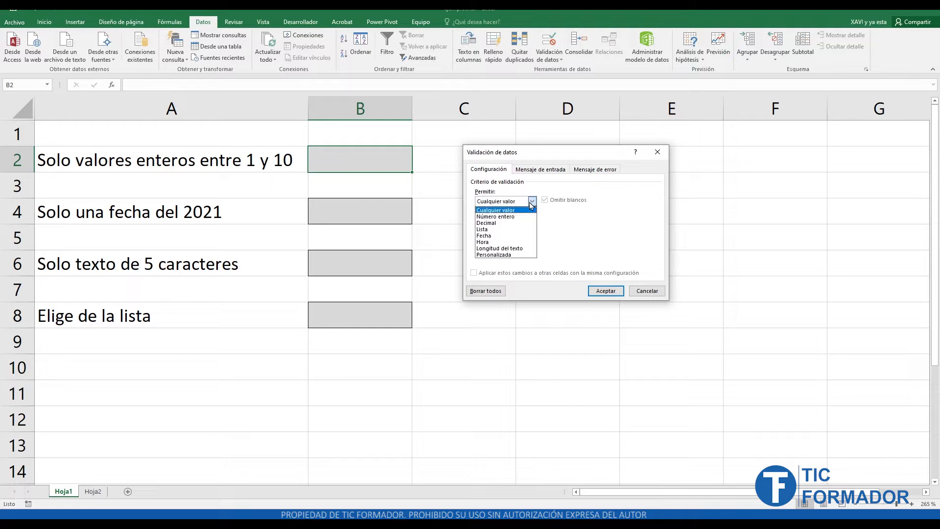
click(508, 216)
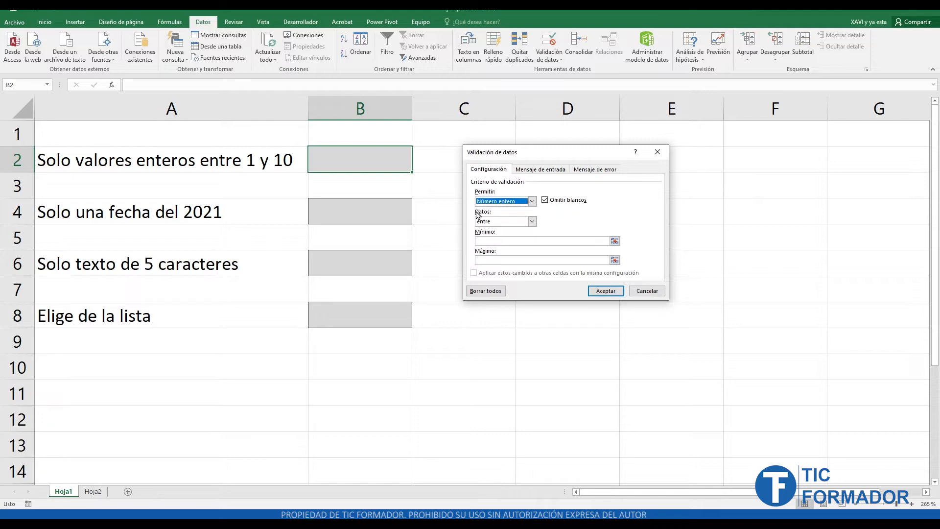
Step: Restrict B2's whole numbers to the "entre" condition with minimum 1 and maximum 10, and apply the rule
click(532, 222)
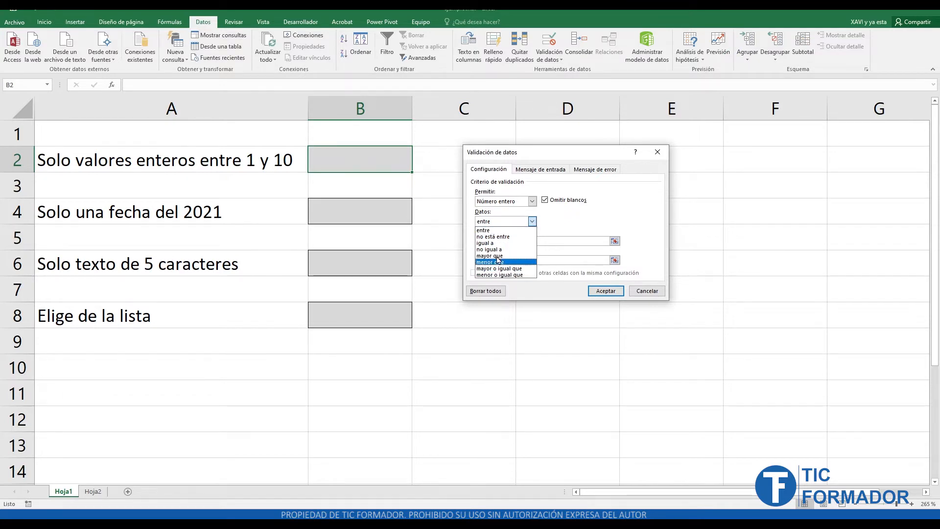
click(495, 230)
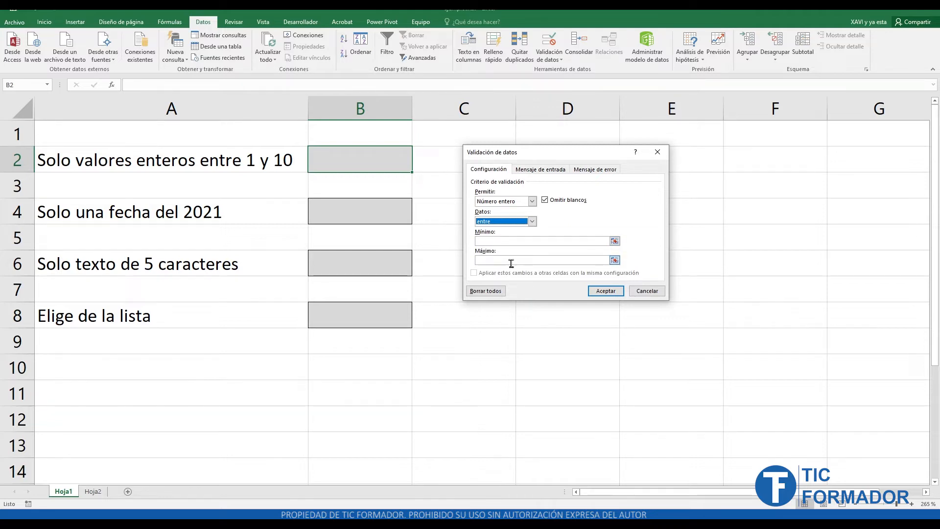
click(486, 242)
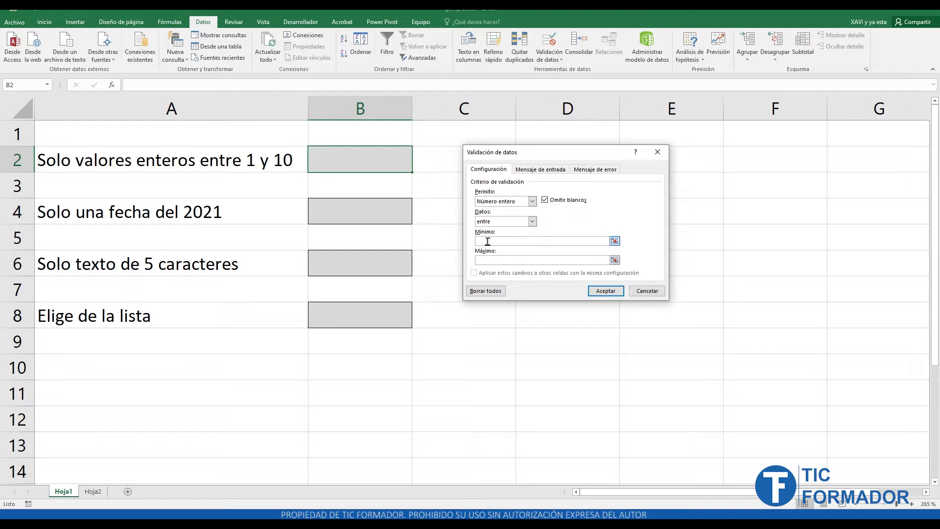
text(1)
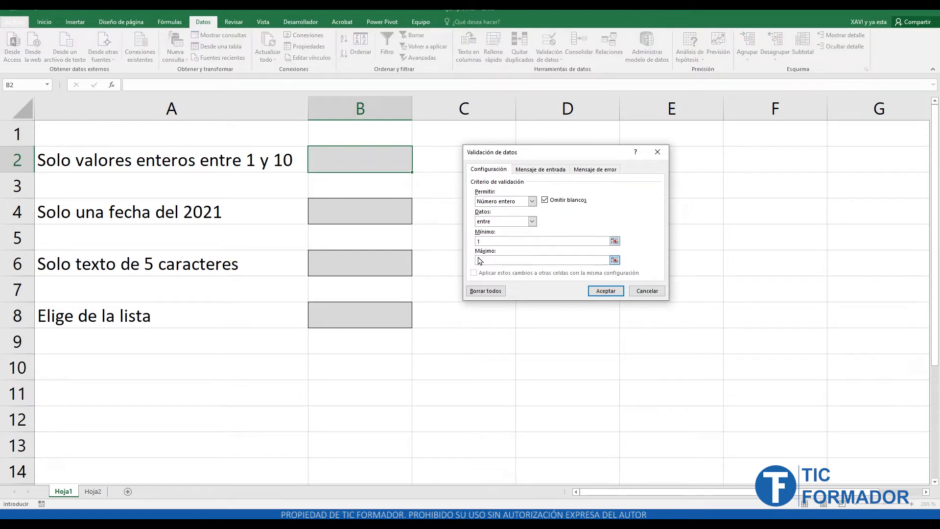
click(481, 261)
text(10)
click(618, 293)
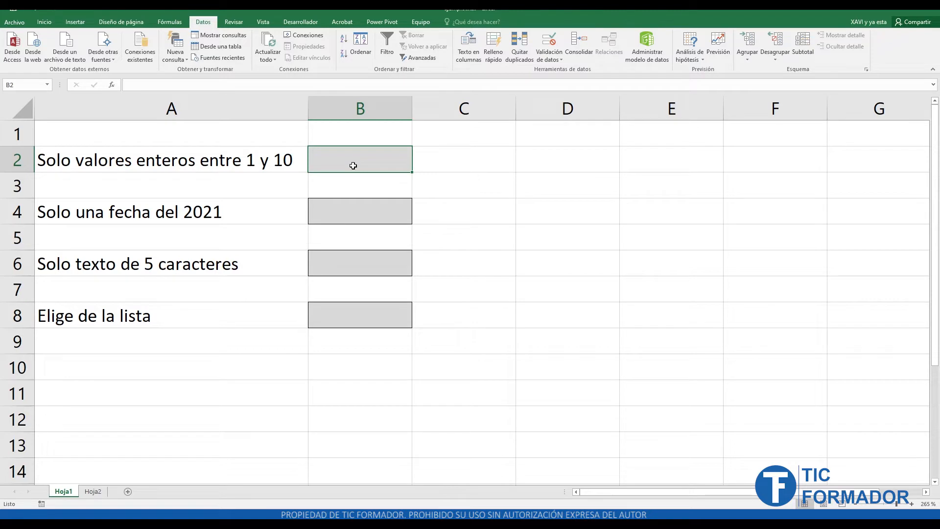
Step: Enter the valid value 7 in cell B2
text(7)
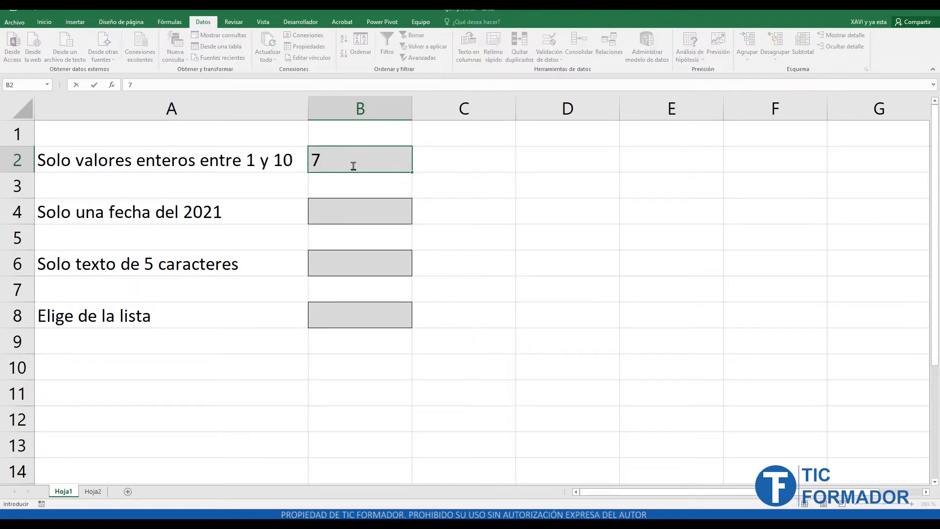
key(Return)
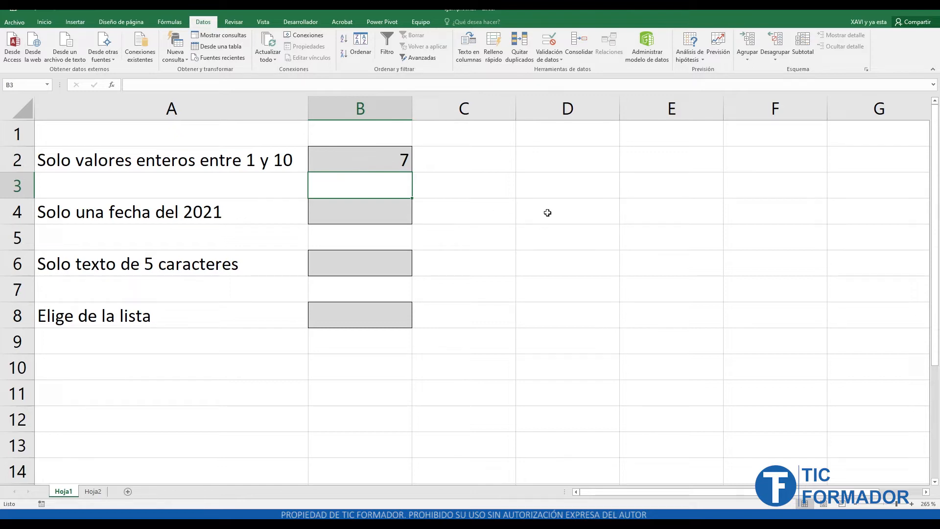
Step: Test cell B2's validation with the out-of-range value 12, consult the related help article, and cancel the entry
key(Up)
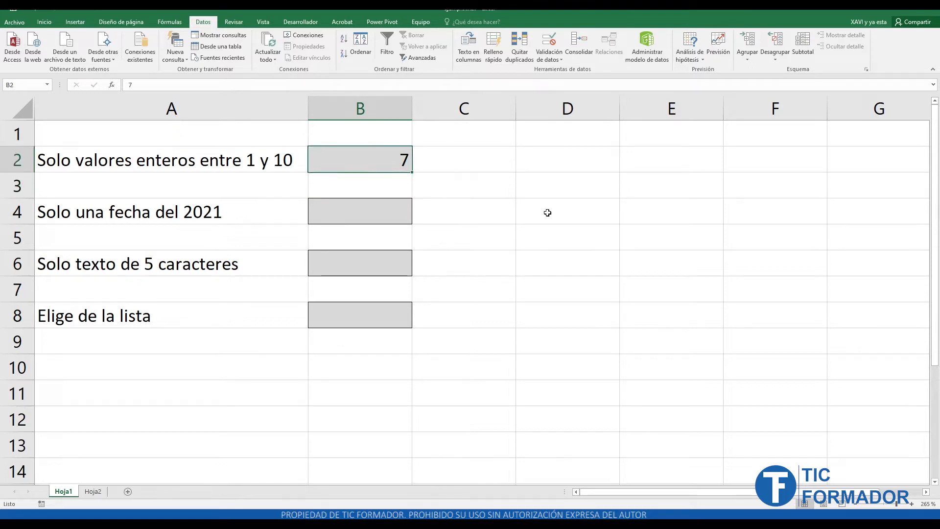
text(12)
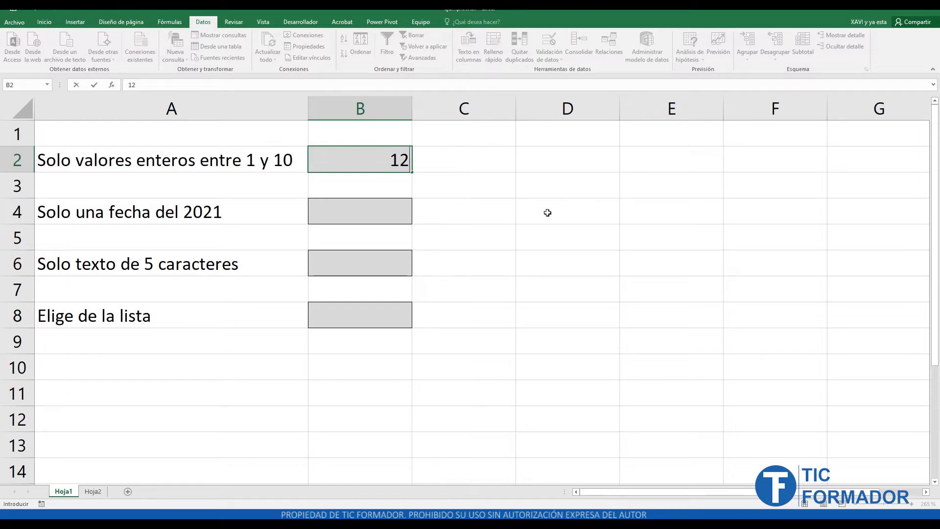
key(Return)
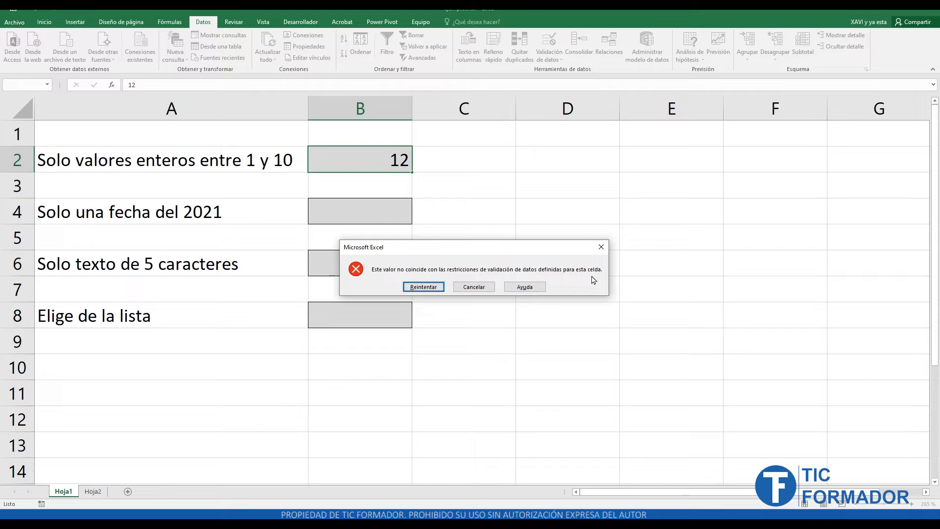
click(536, 291)
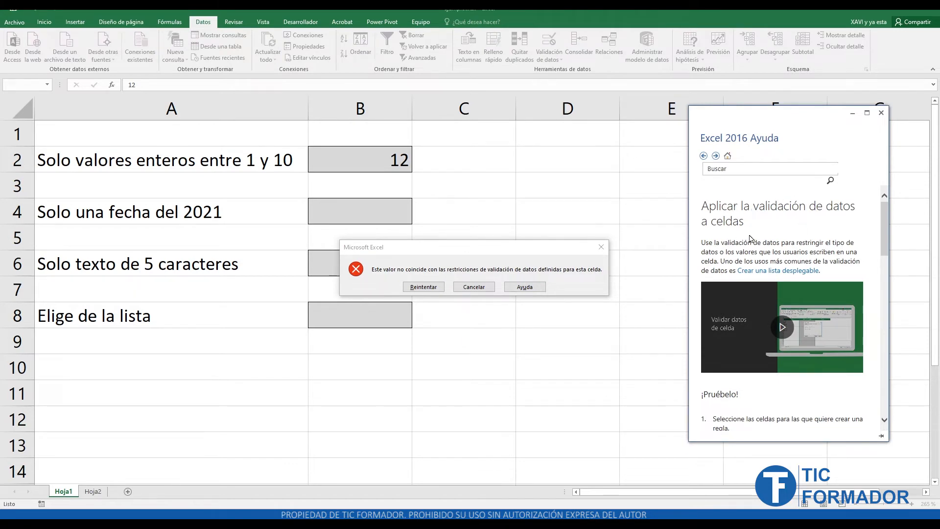
click(881, 113)
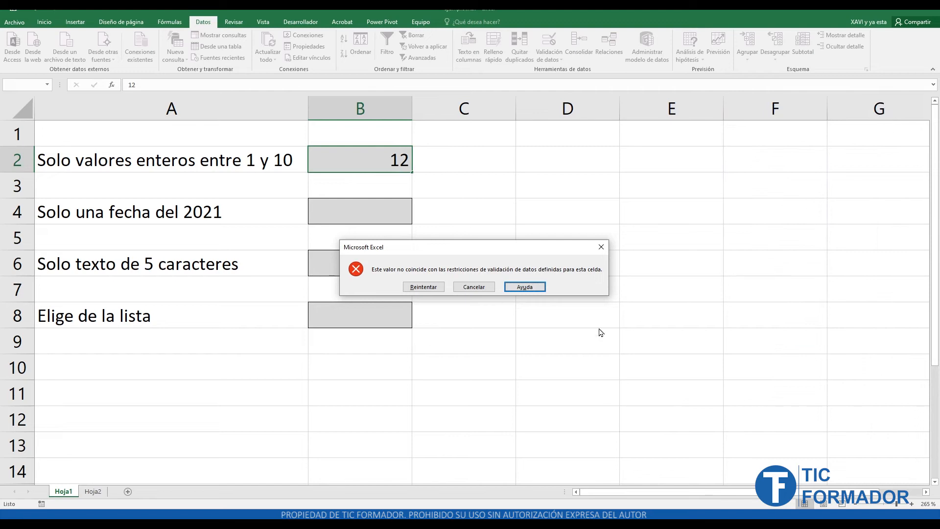
click(486, 290)
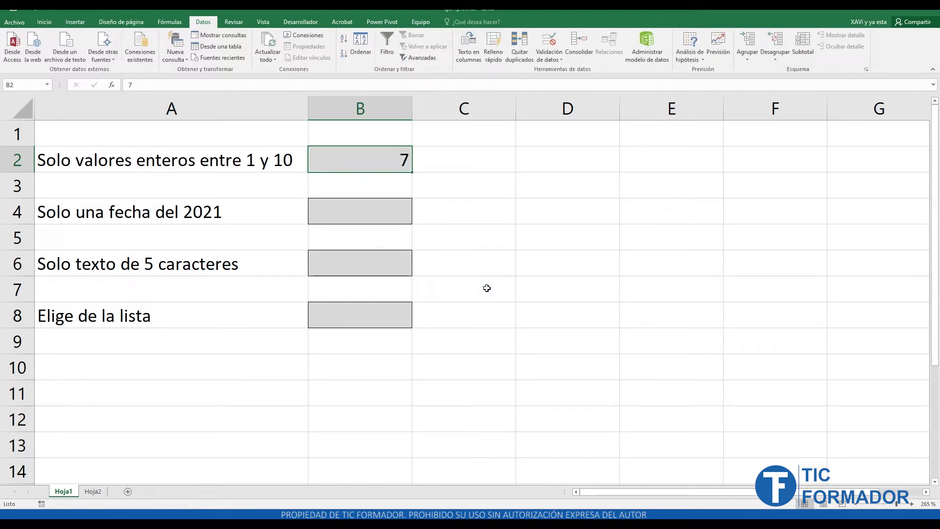
Step: Set cell B4's data validation to dates (Fecha) within 2021, using 1/1/2021 as the initial date and filling in the final date
click(174, 221)
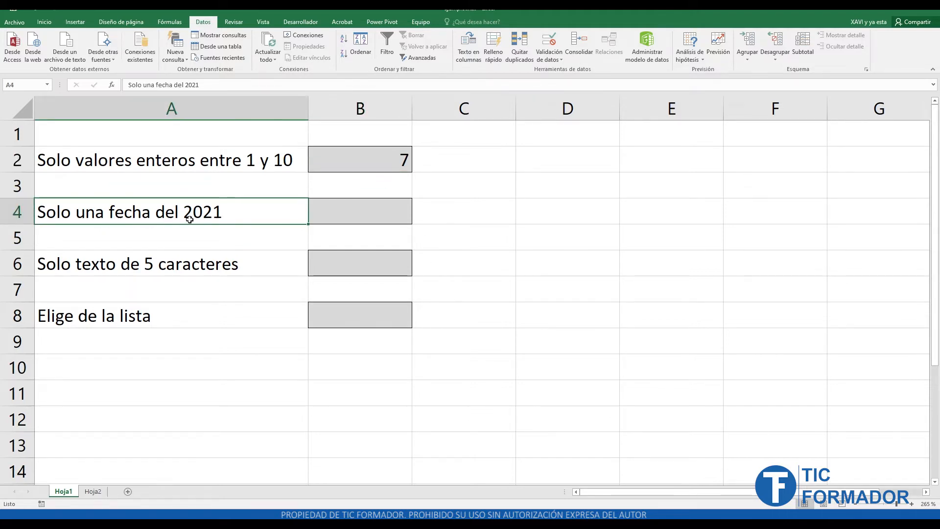
click(366, 212)
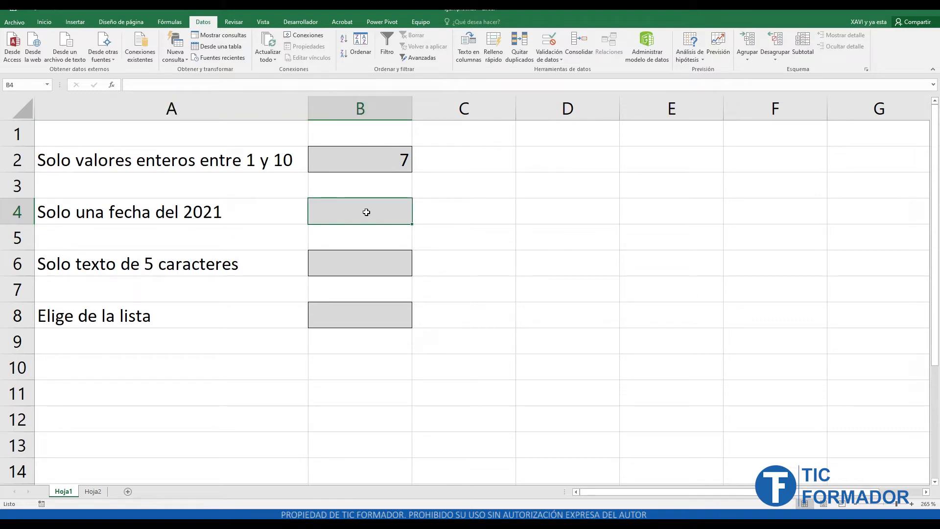
click(552, 42)
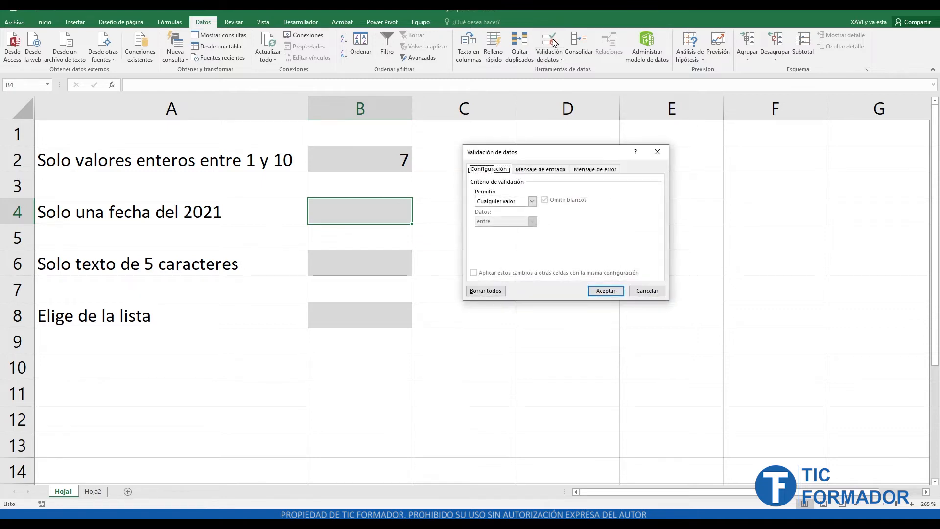
click(531, 203)
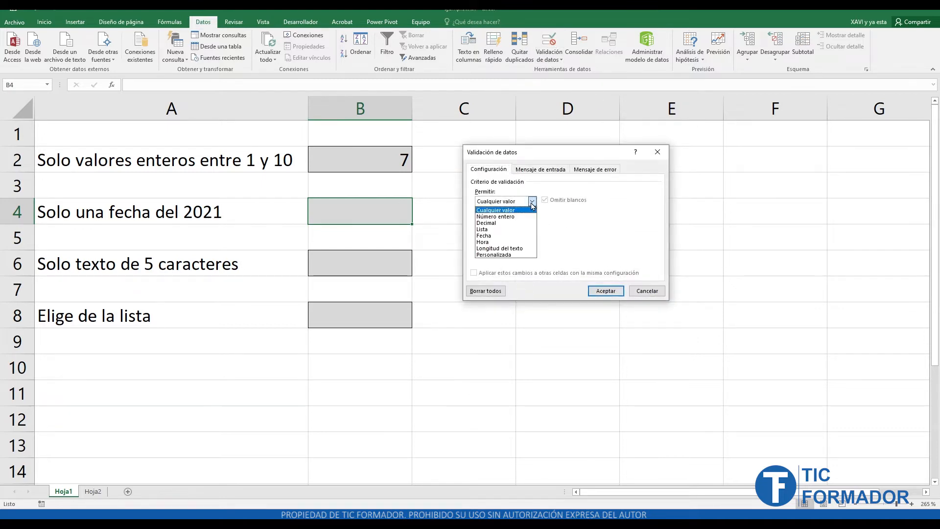
click(488, 237)
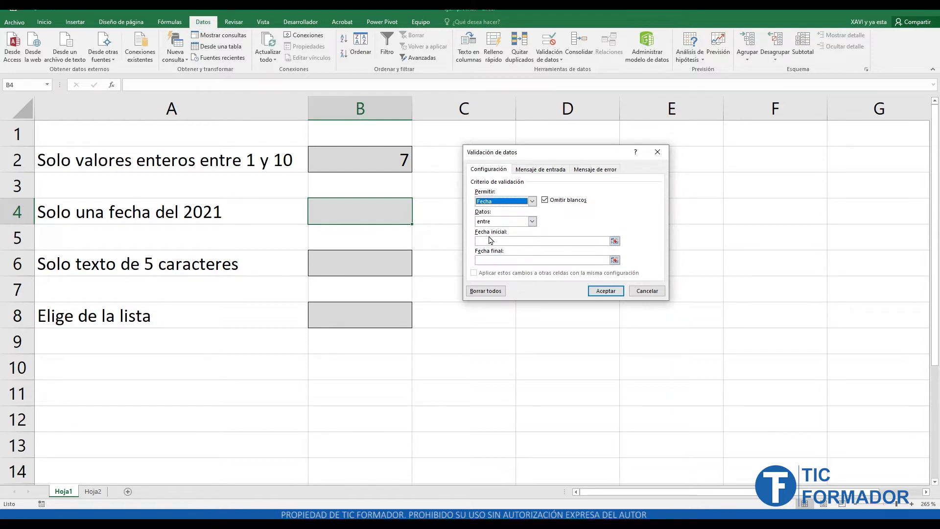
click(487, 242)
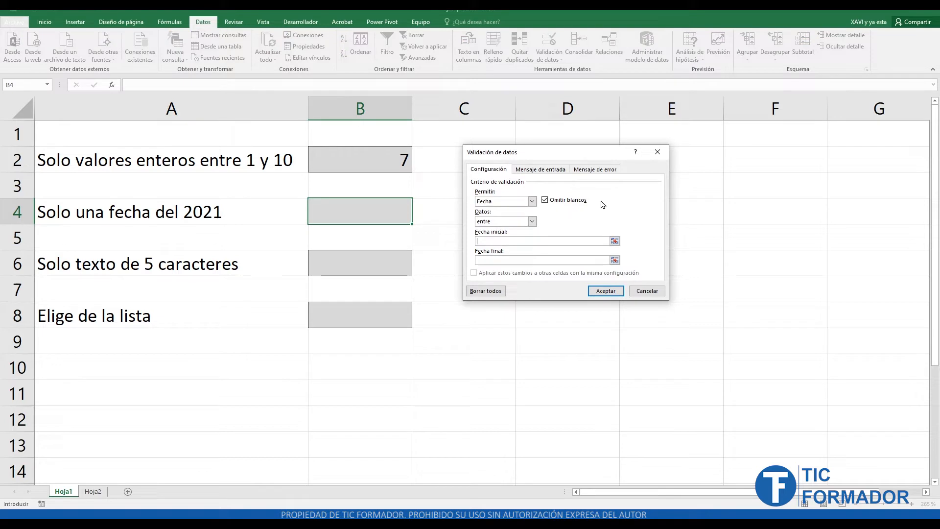
text(1/1/2021)
key(Tab)
text(31/)
Step: Add an input message to B4's validation titled "ATENCIÓN" reading "Esta celda solo admite fechas del año 2021", and apply the rule
click(535, 171)
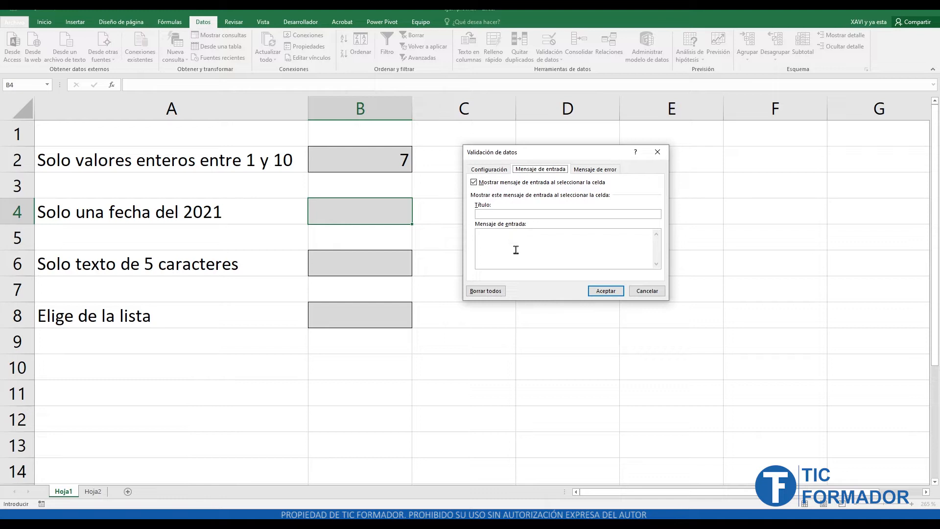
click(509, 213)
text(ATENCIÓN)
click(523, 232)
text(Esta celda so)
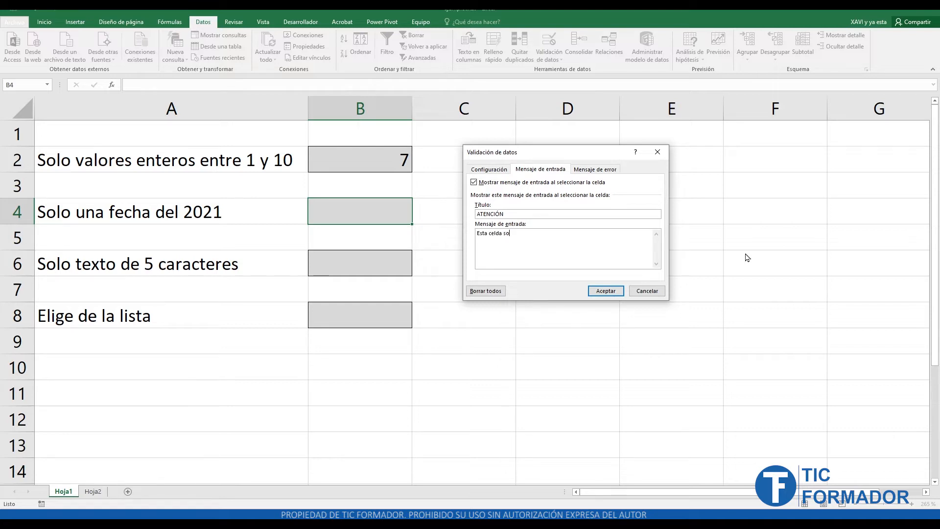
text(lo admite fechas del año 2021)
click(606, 290)
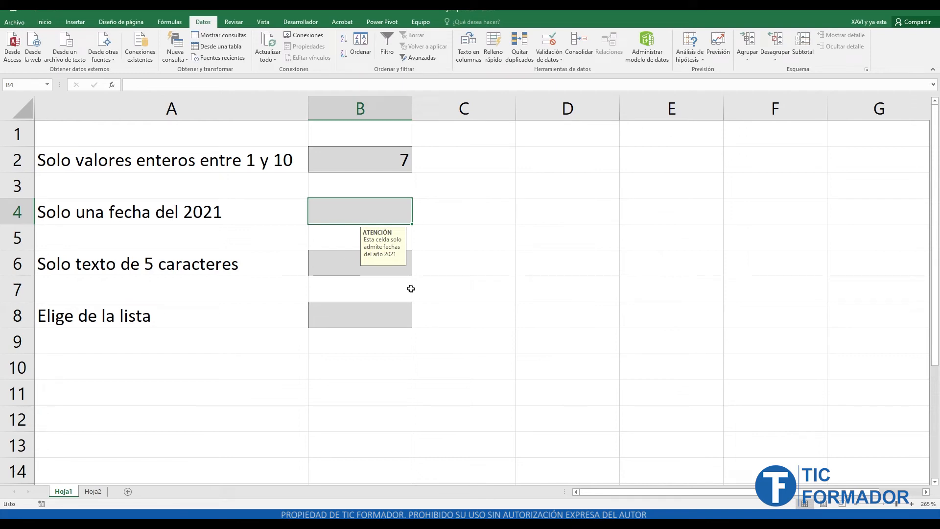
Step: Reselect cell B4 to check its input message, and enter the valid date 1/1/2021
click(537, 215)
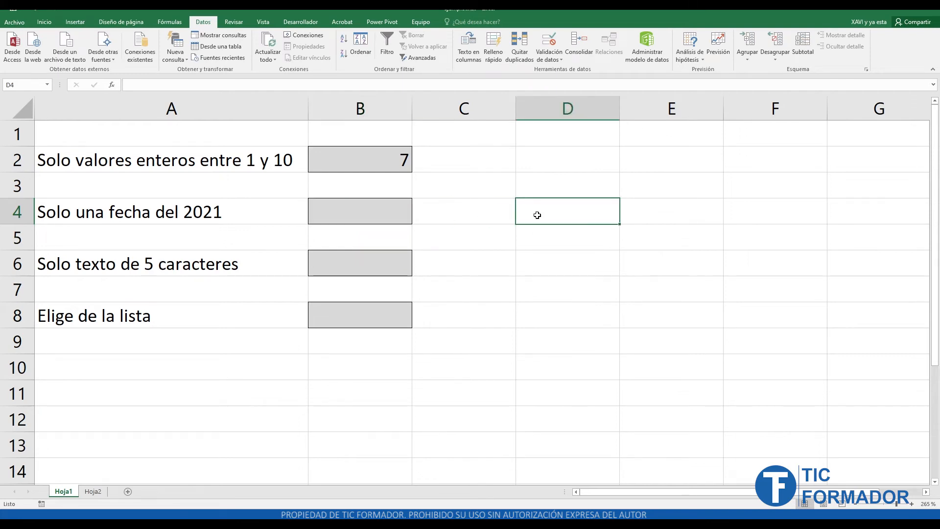
click(358, 211)
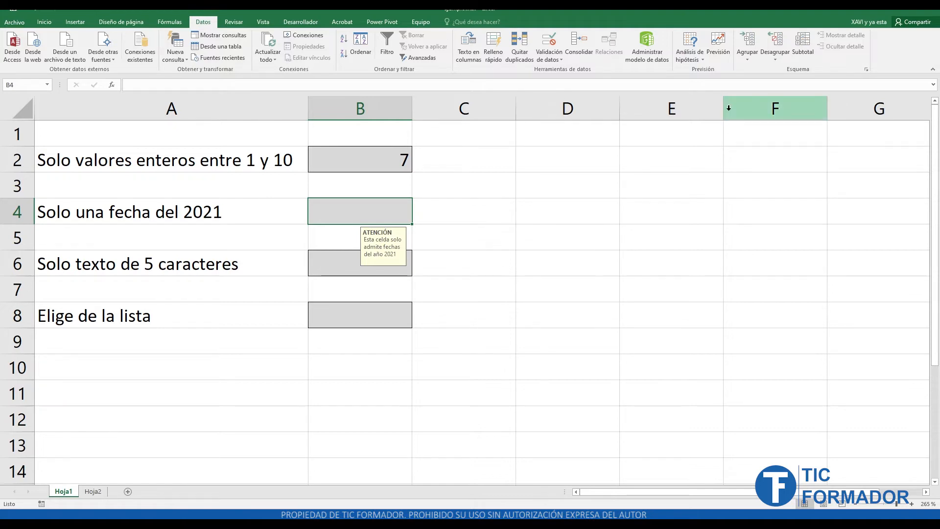
text(1)
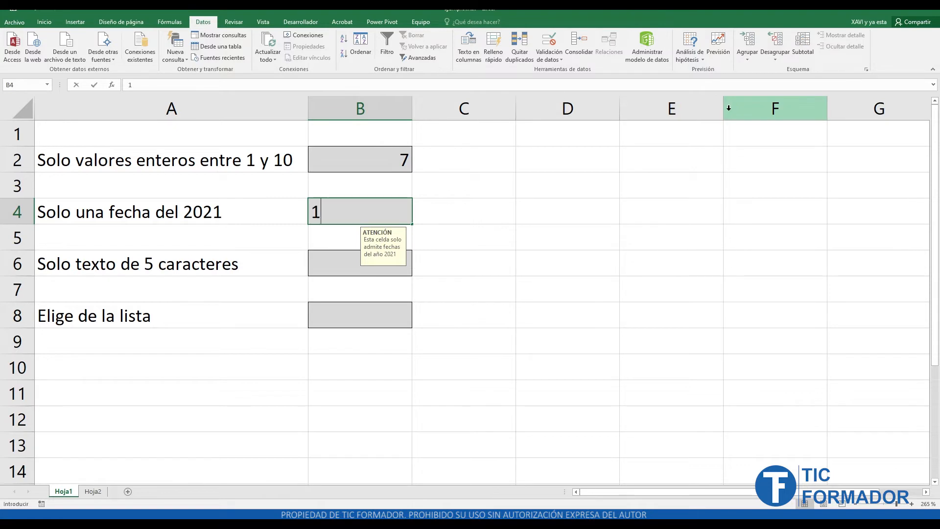
text(/1/2021)
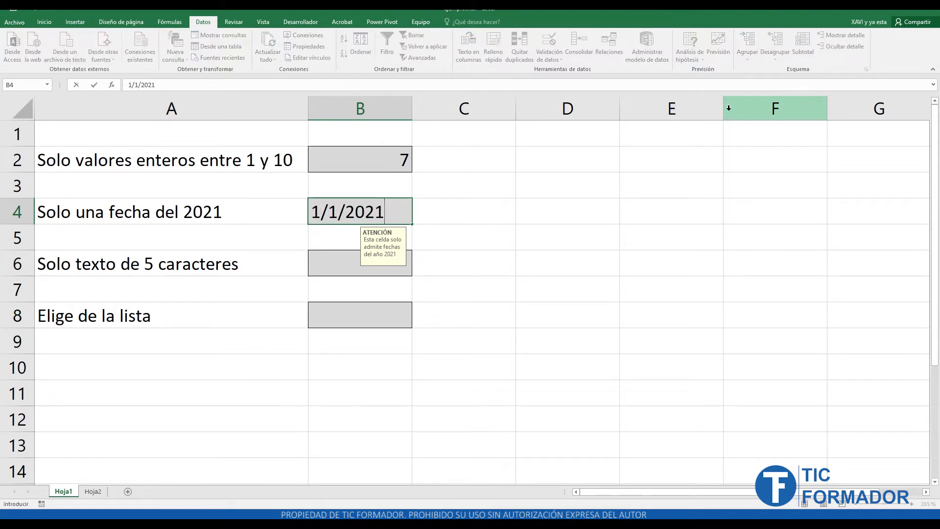
key(Return)
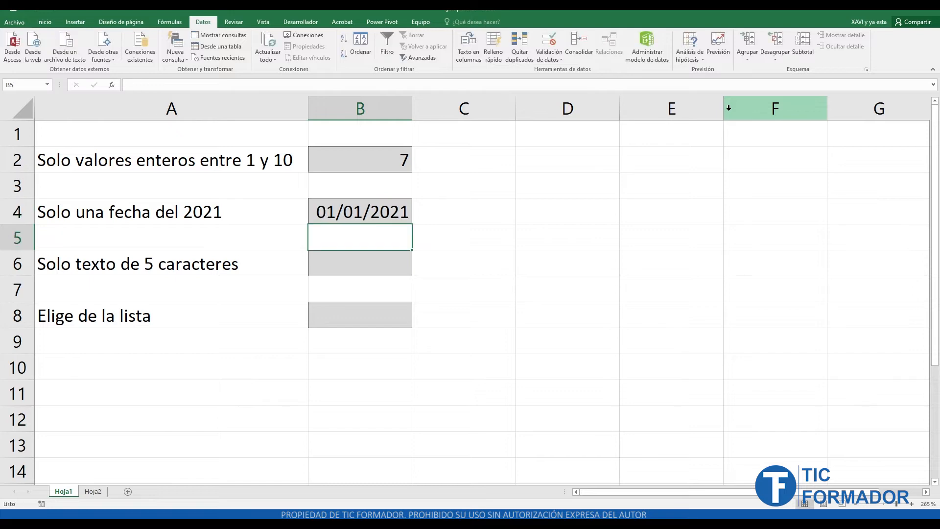
Step: Test cell B4's validation by changing its date to 01/01/2022, move the alert aside, and cancel the entry
double_click(337, 215)
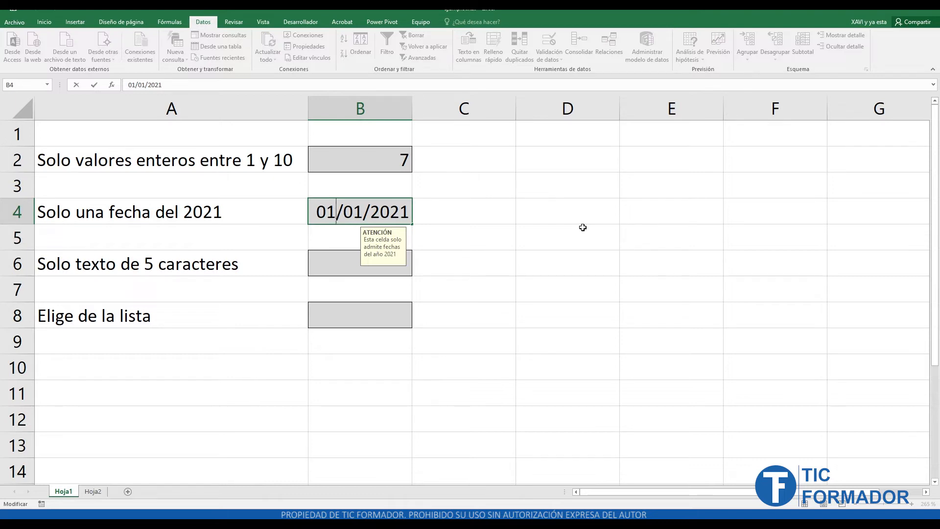
click(404, 211)
key(BackSpace)
text(2)
key(Return)
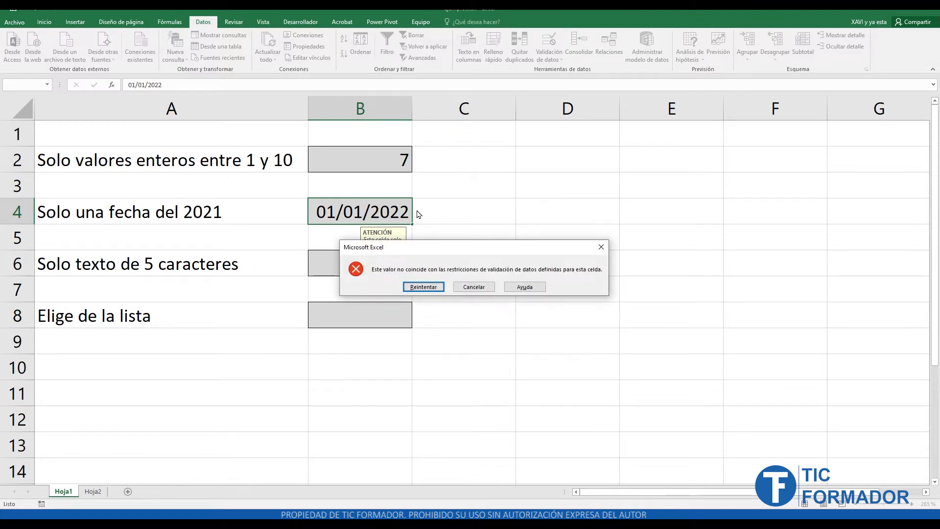
drag(433, 251, 437, 280)
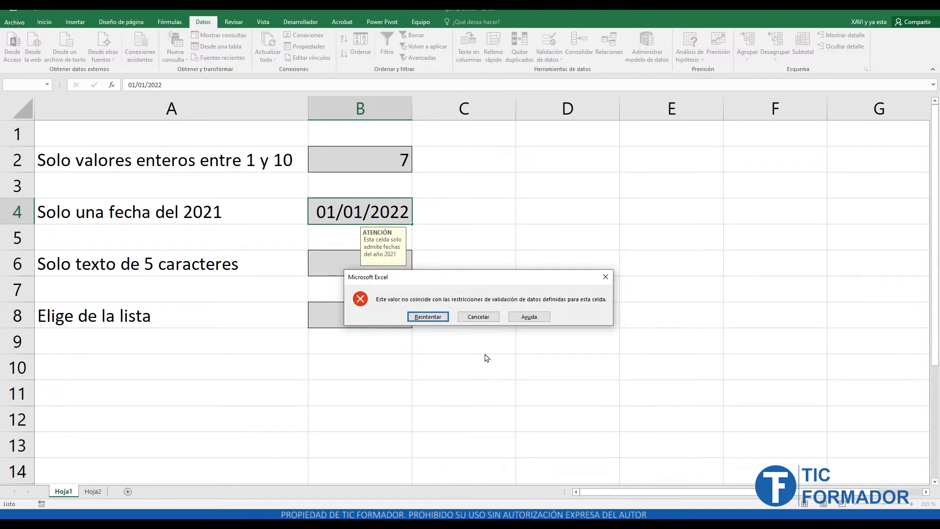
click(495, 319)
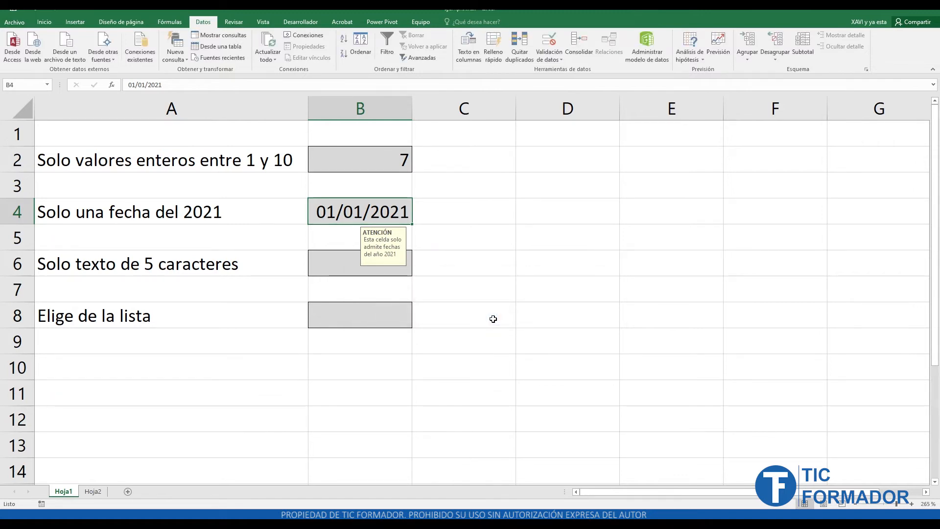
Step: Set cell B6's data validation to text length (Longitud del texto) with the condition "igual a" and a length of 5
click(322, 265)
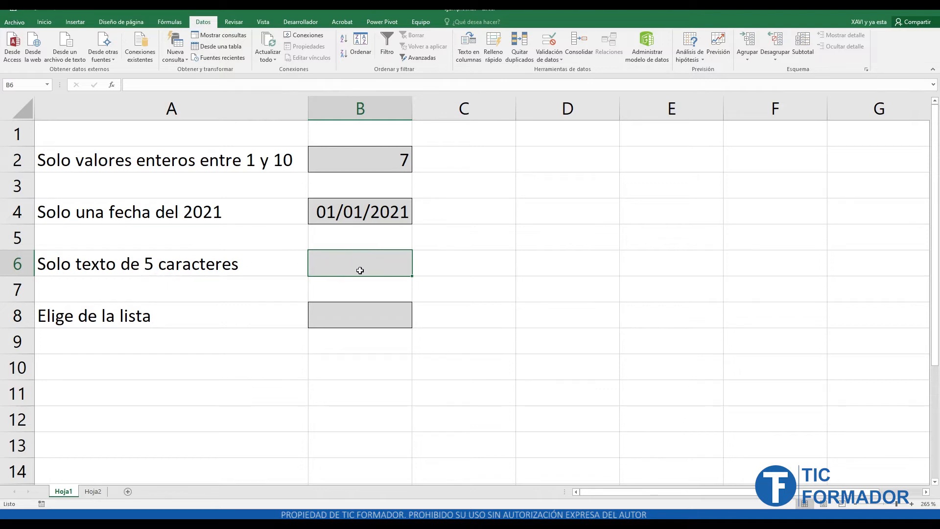
click(549, 43)
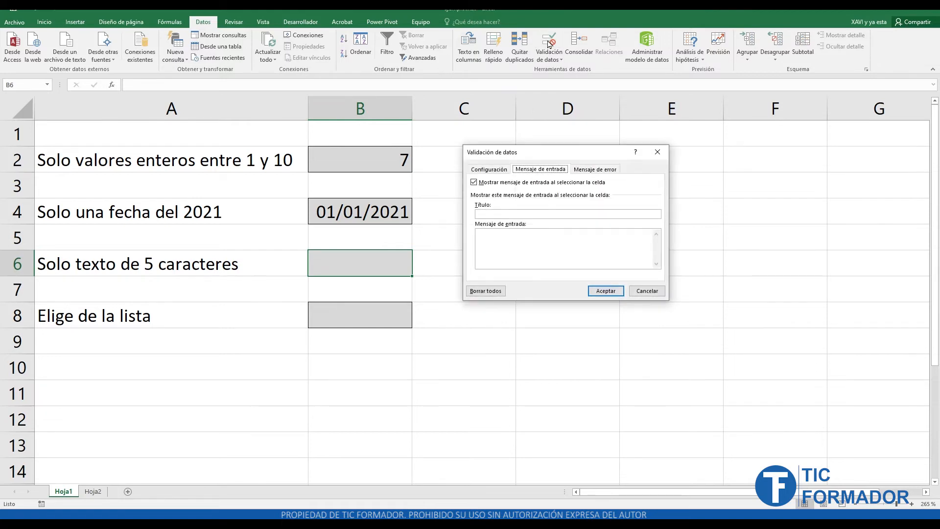
click(487, 169)
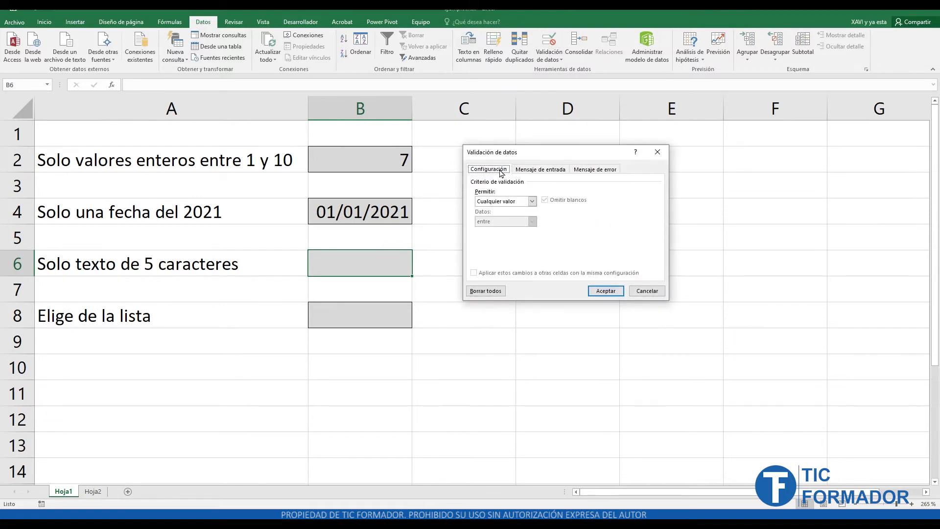
click(532, 201)
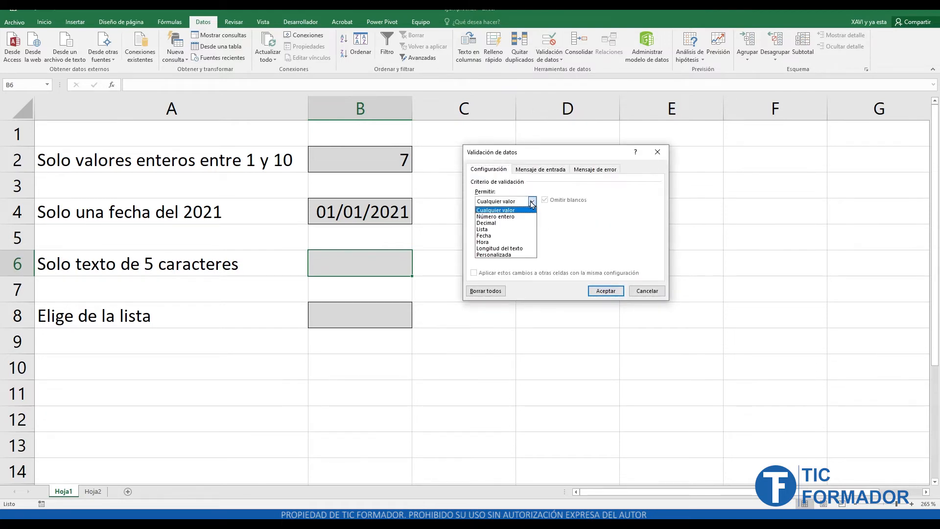
click(502, 249)
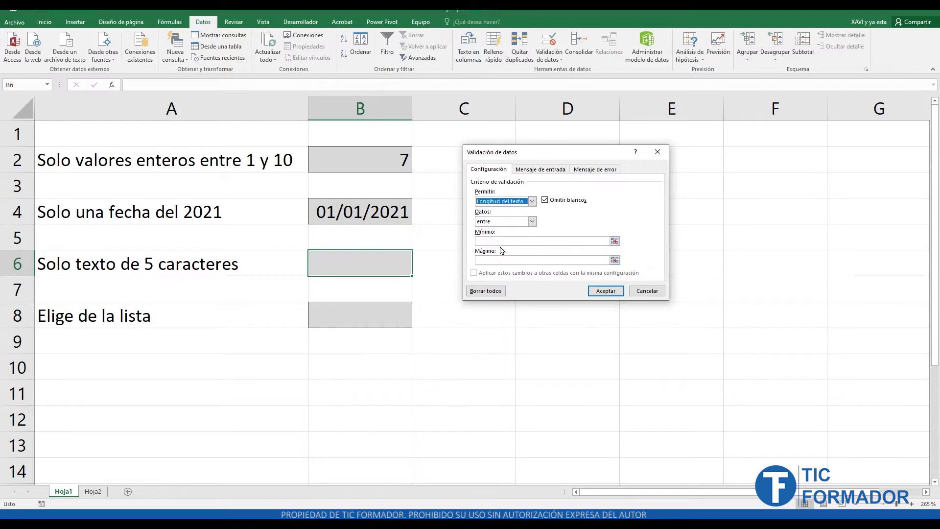
click(532, 221)
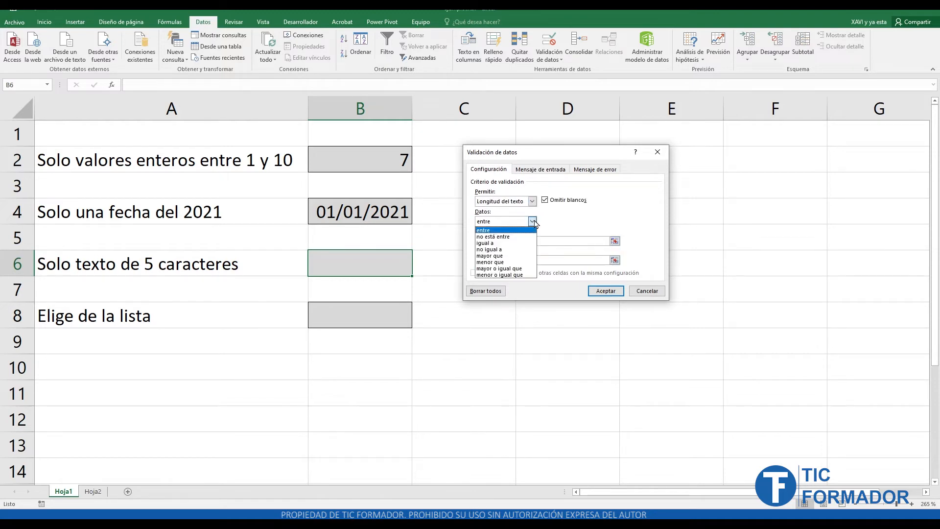
click(506, 243)
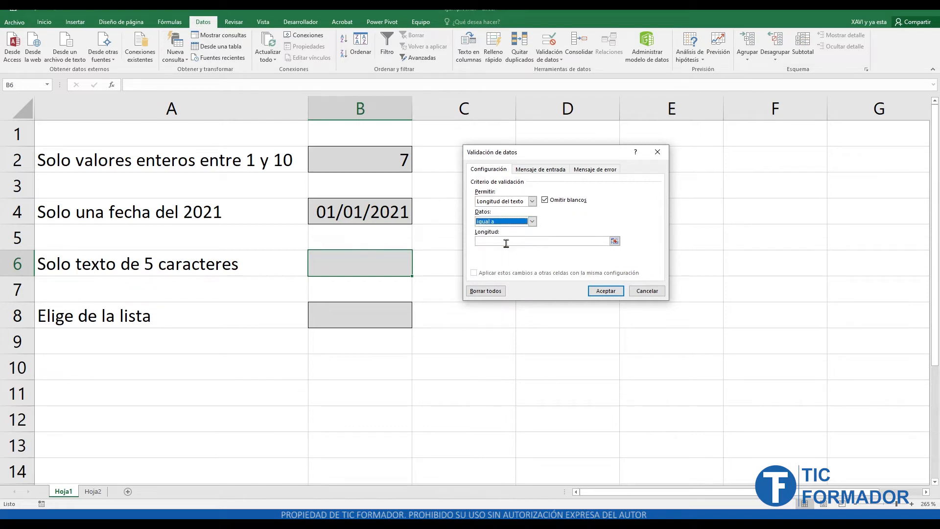
click(506, 242)
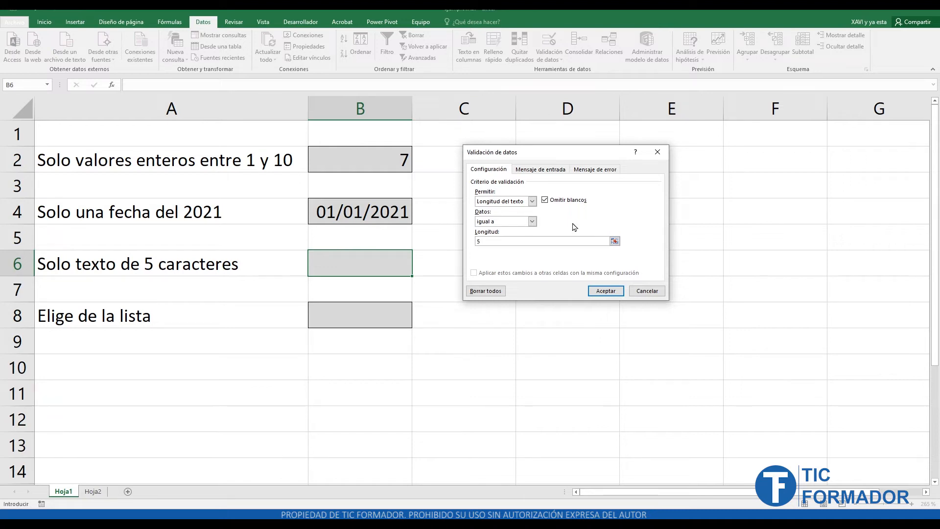
Step: Add an input message to B6's validation titled "CUIDADO" reading "Debes introducir un valor de 5 caracteres", and dismiss the desktop notification
click(541, 169)
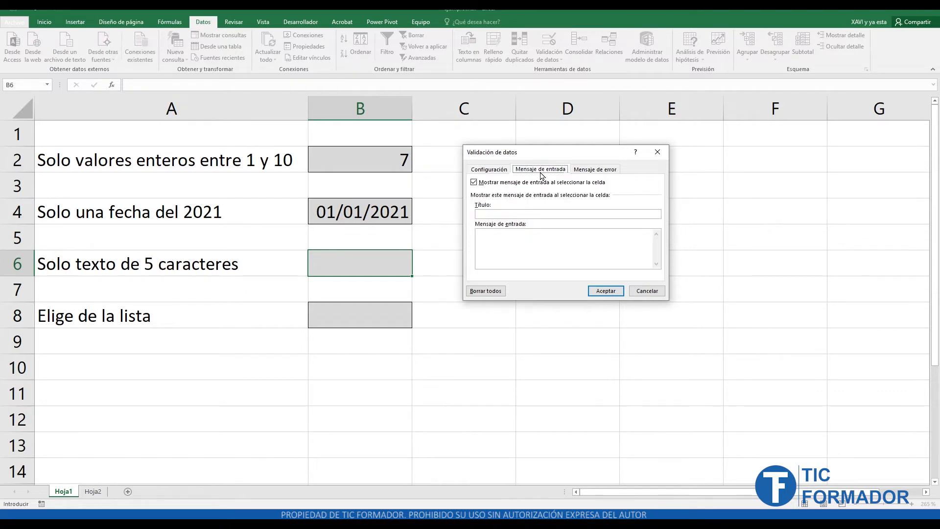
click(500, 213)
text(CUIDADO)
click(502, 262)
text(Debes intyr)
key(BackSpace)
text(oducir un valor de 5 caracteres)
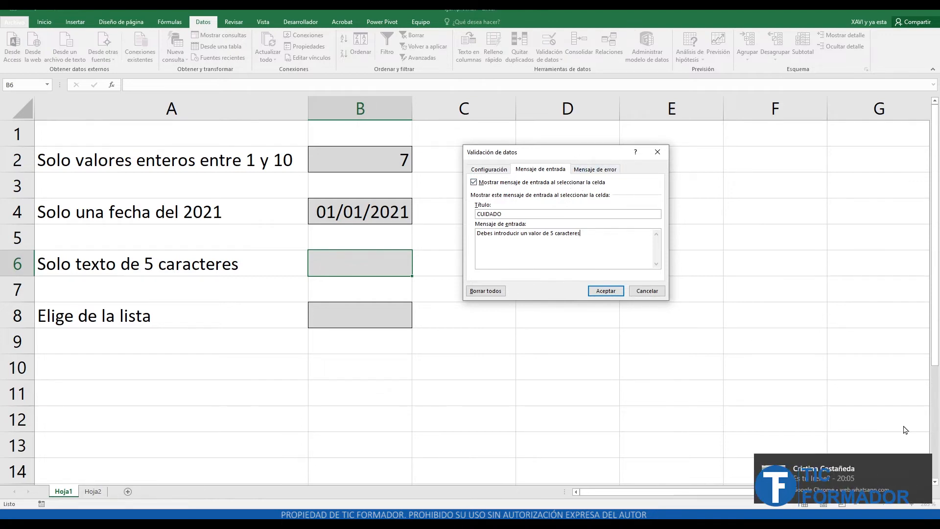
click(920, 462)
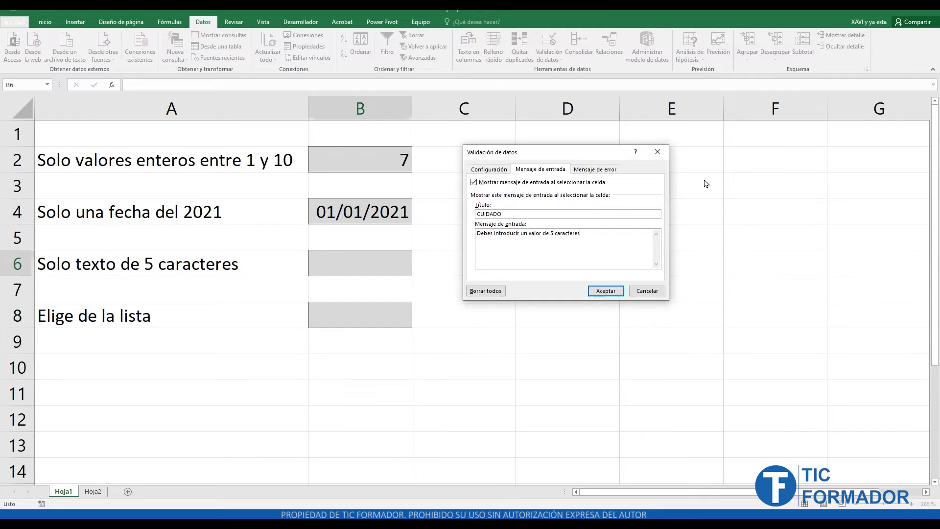
Step: Give B6 an error alert titled "ERROR" reading "Tal como debiste leer antes de escribir, solo se admiten valores de 5 caracteres. Ni más, ni menos"
click(590, 171)
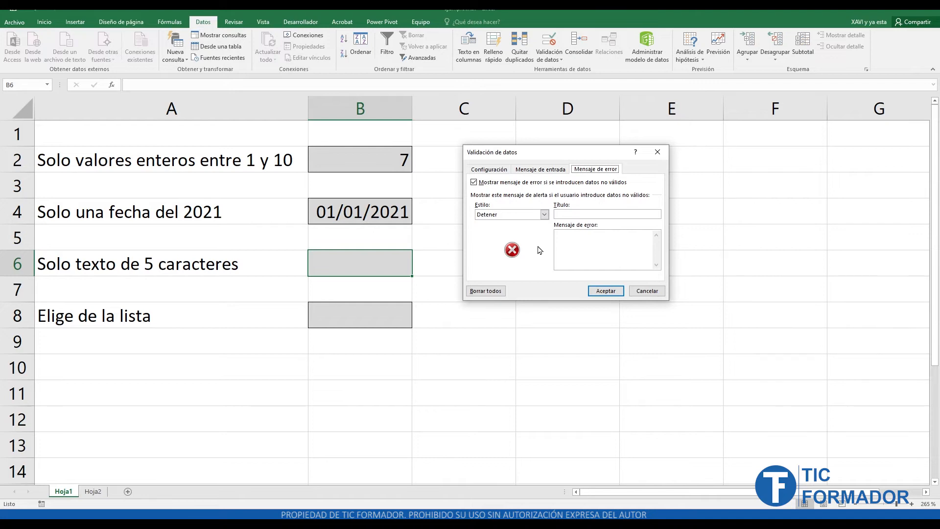
click(571, 217)
text(ERROR)
text(al como debiste)
text( leer antes de)
text( escribir, )
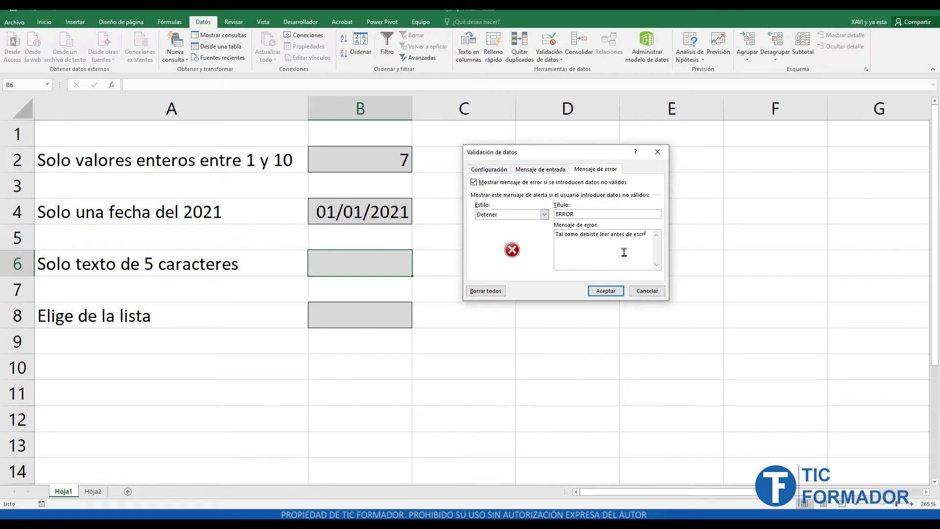
text(so,)
text(o se admiten valo)
text(res de 5 caract)
text(eres. Ni más)
text(,. ni menos)
click(603, 248)
key(BackSpace)
Step: Try the Detener and Advertencia styles for B6's error alert, settle on Información, and apply the rule
click(544, 216)
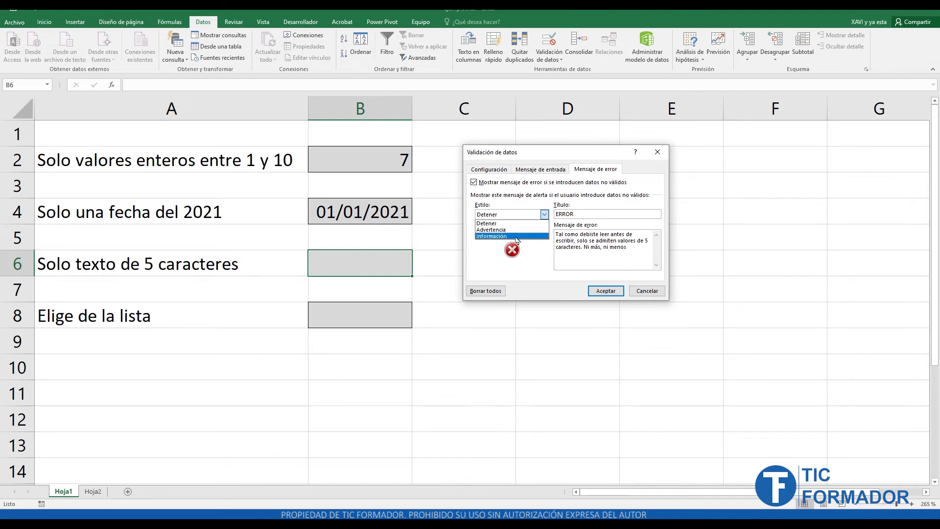
click(490, 223)
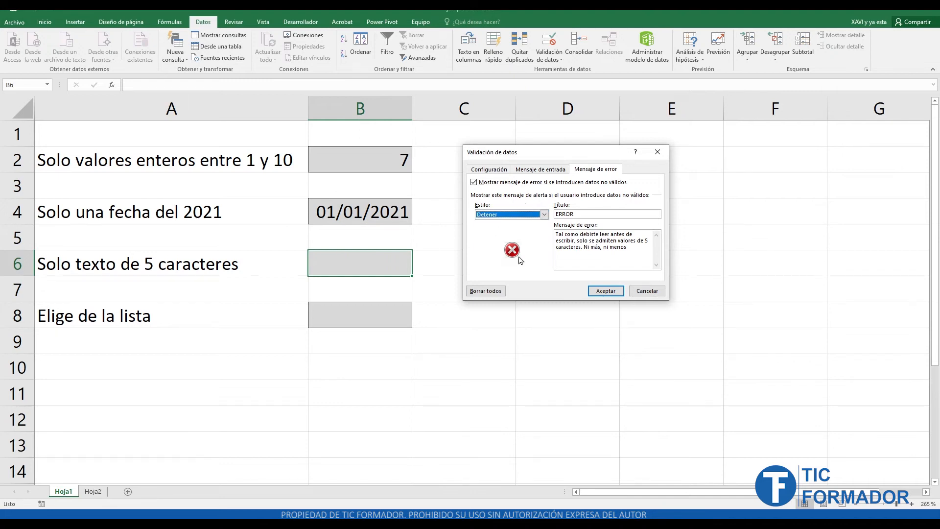
click(545, 215)
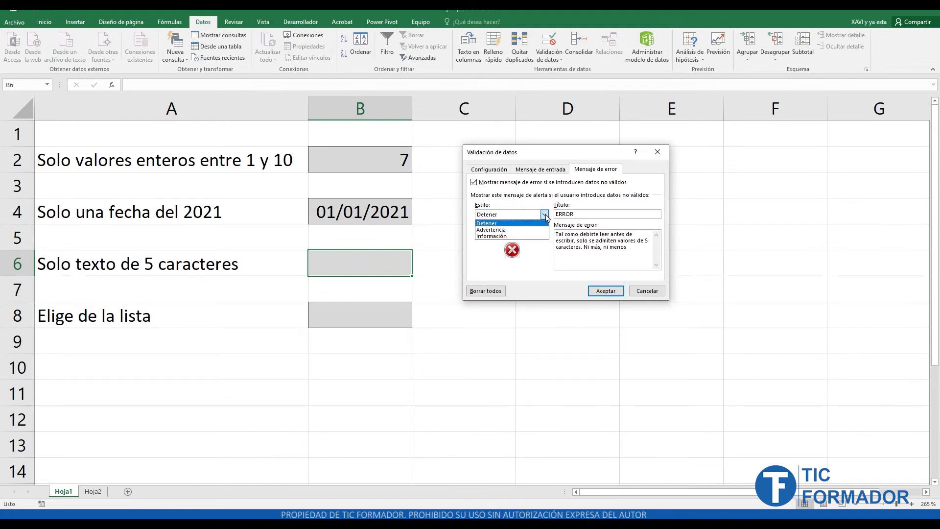
click(528, 230)
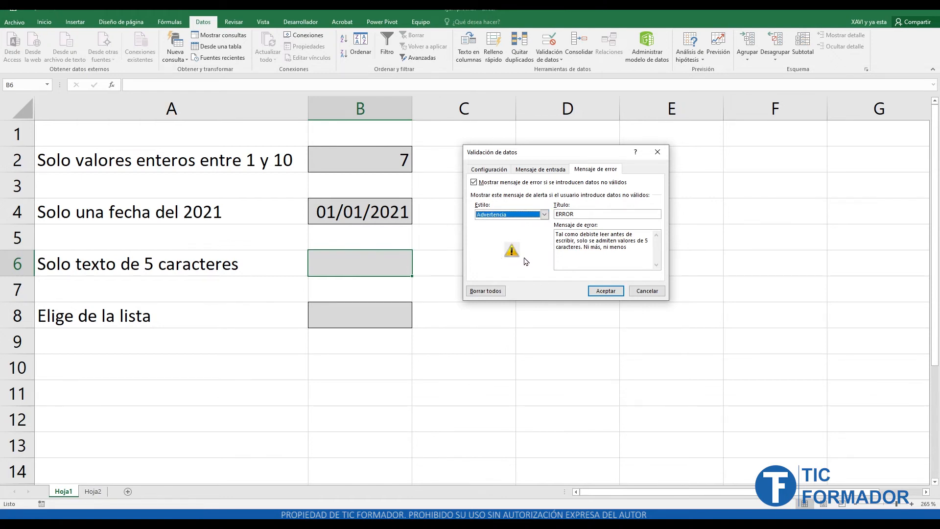
click(545, 216)
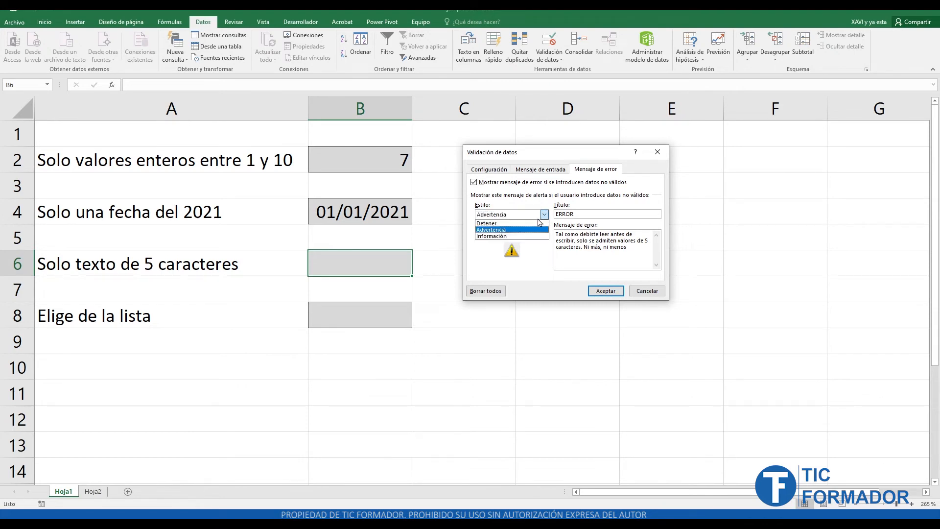
click(514, 237)
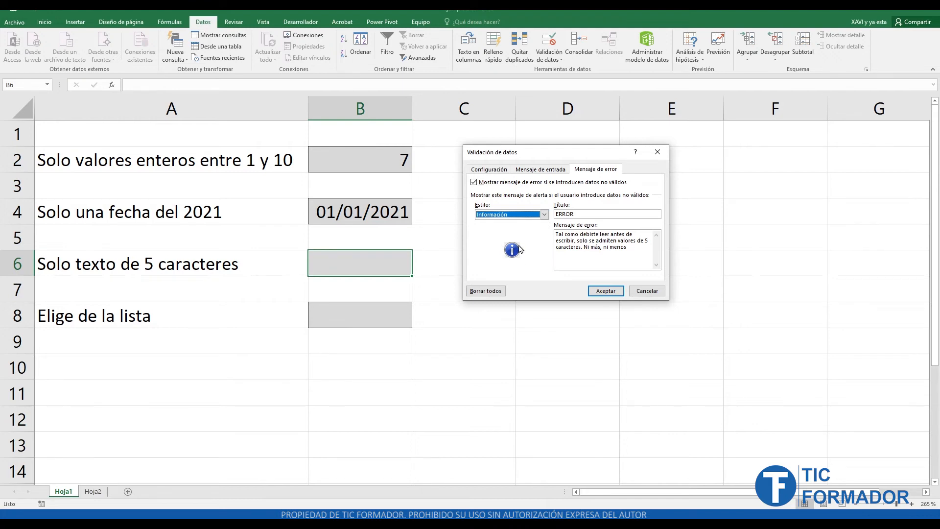
click(604, 292)
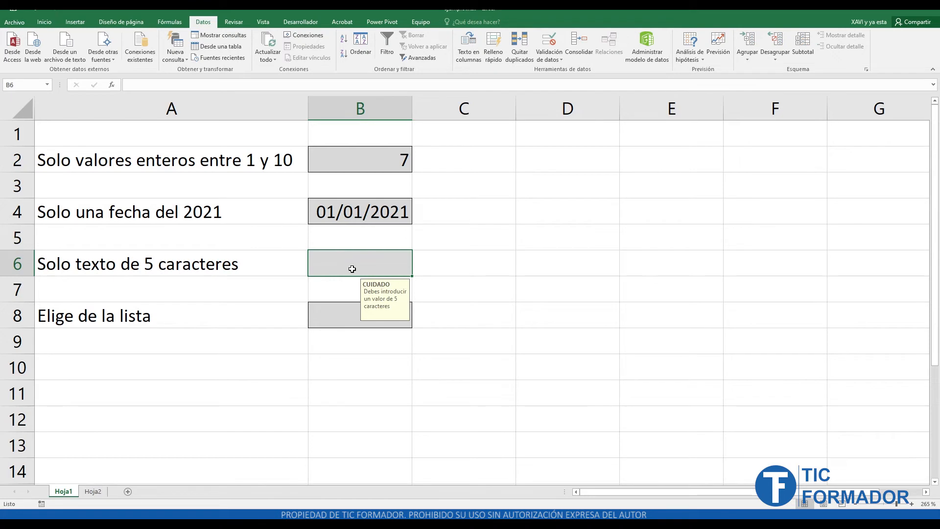
Step: Test B6's Información alert by entering 123, move the alert aside, and cancel the entry
text(123)
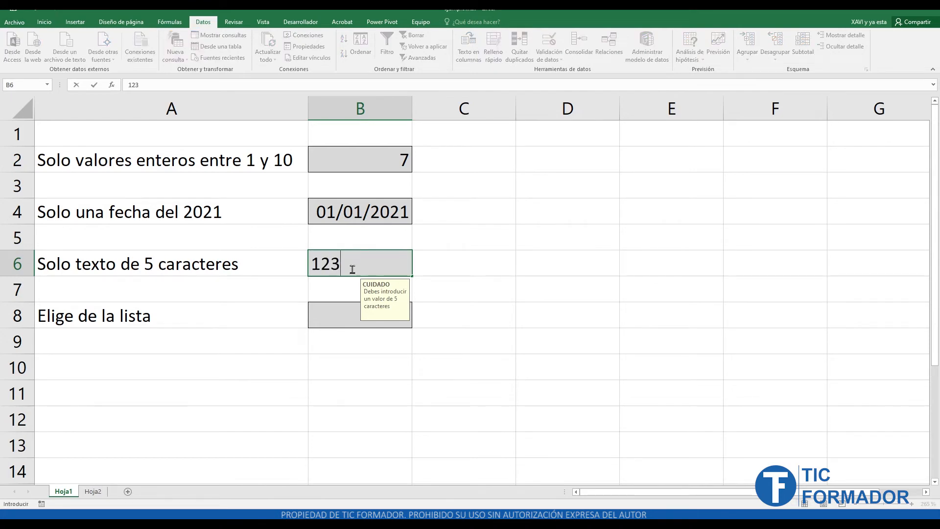
key(Return)
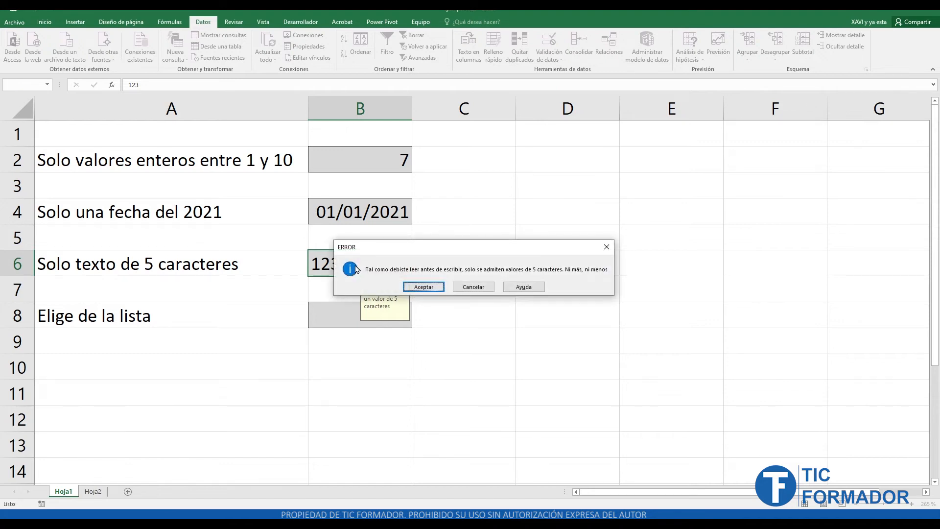
drag(380, 253, 475, 252)
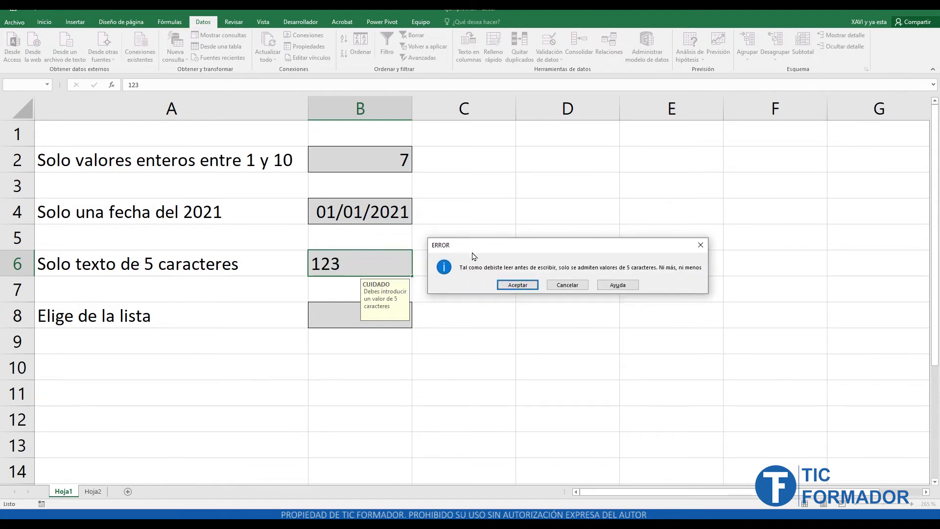
click(567, 285)
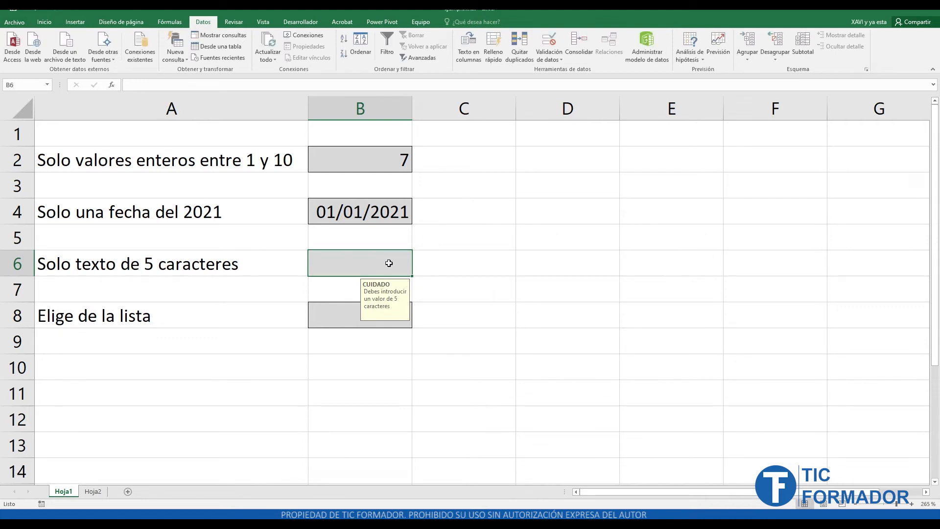
Step: Enter 123 in B6 again, accept it at the Información alert, and clear the cell
text(123)
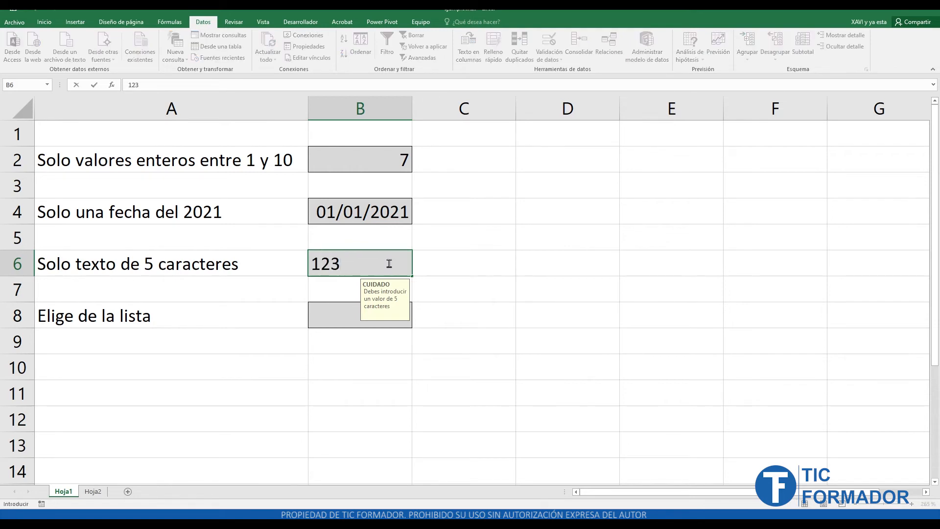
key(Return)
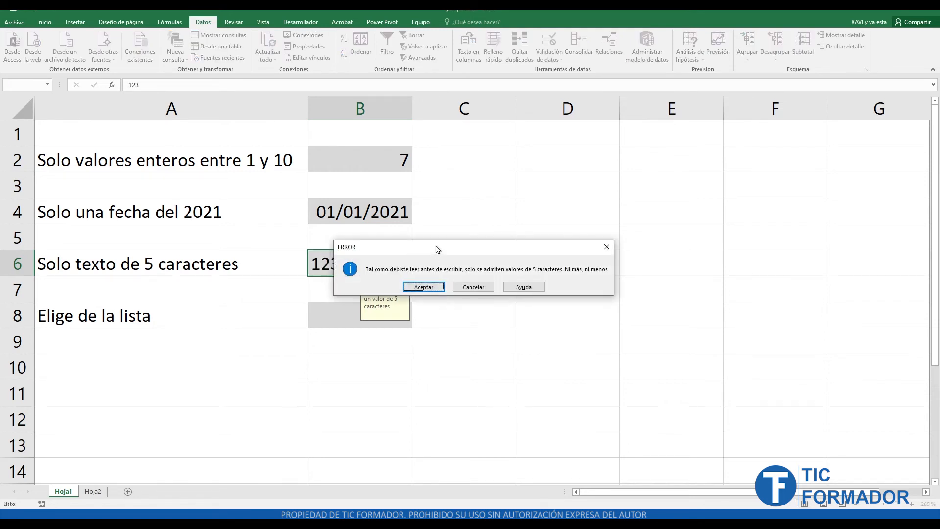
drag(435, 248, 525, 245)
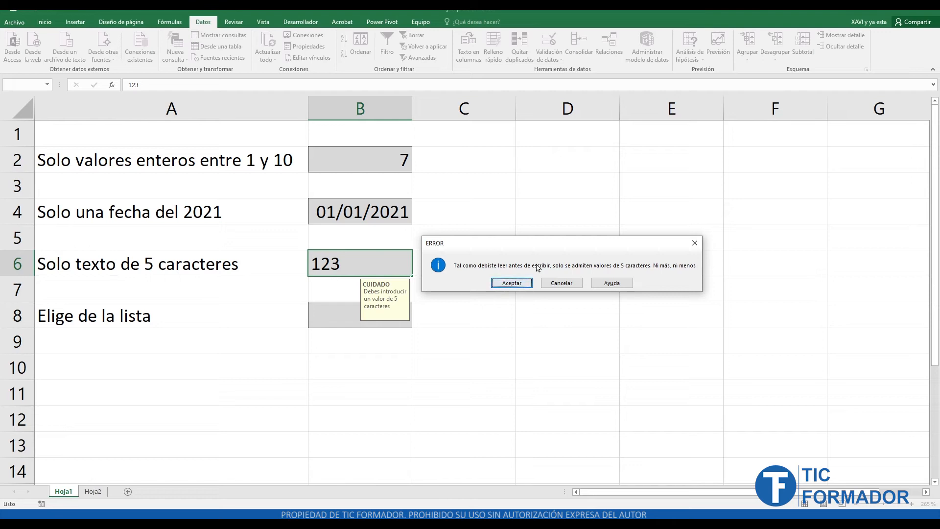
click(527, 285)
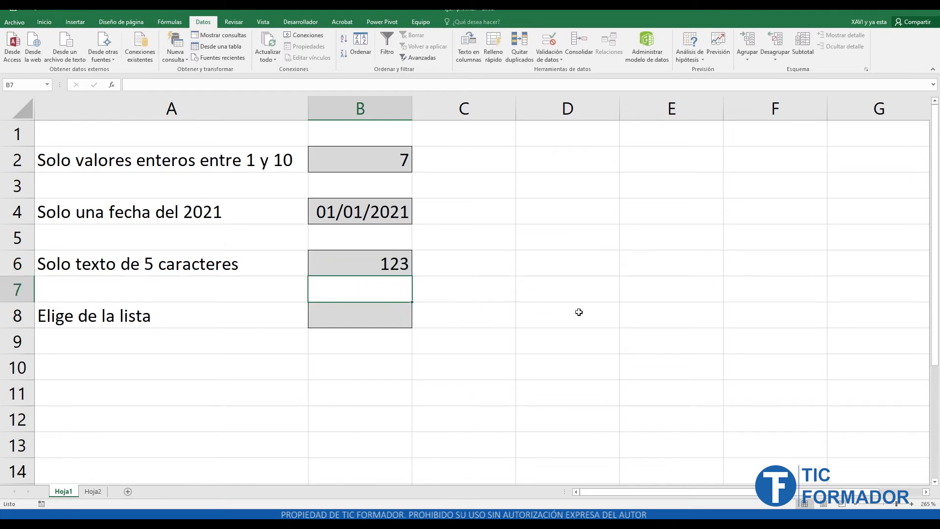
click(378, 256)
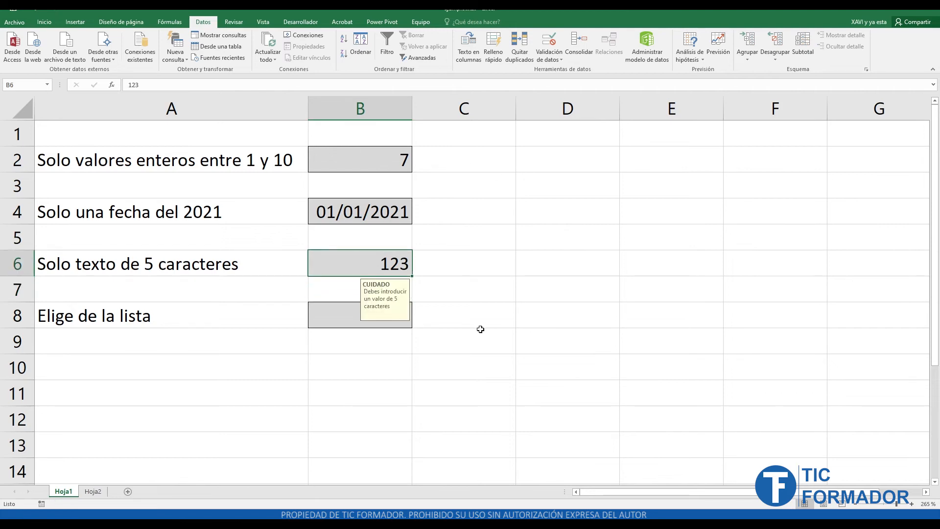
key(Delete)
Step: Change the error alert style of B6's data validation to Advertencia and apply it
click(519, 49)
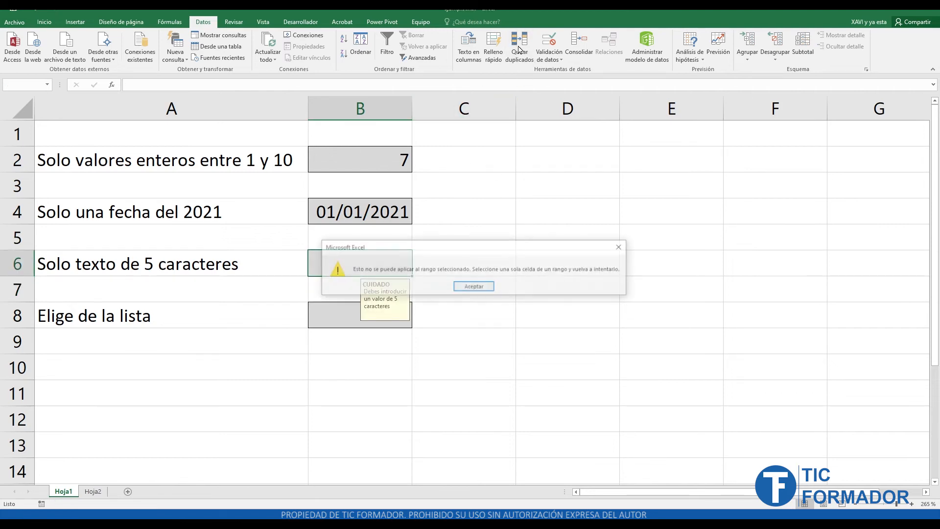
click(618, 246)
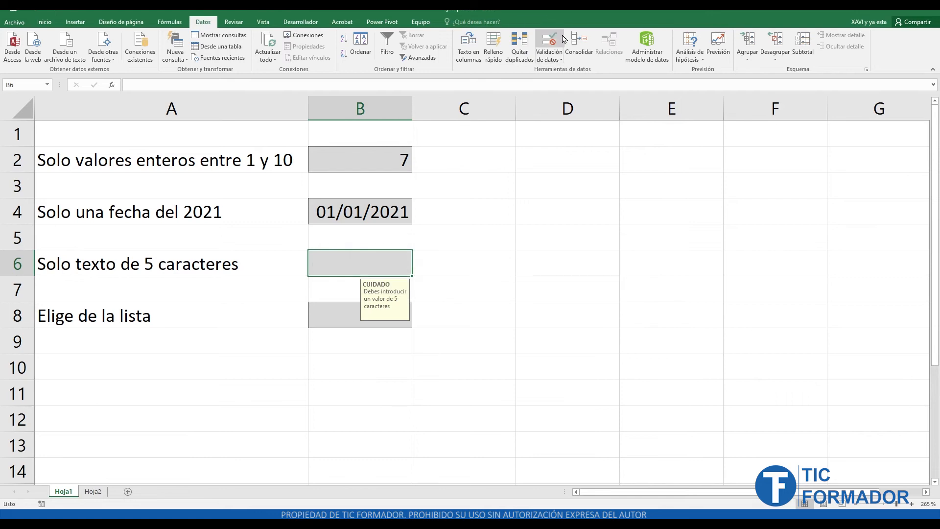
click(562, 39)
click(544, 214)
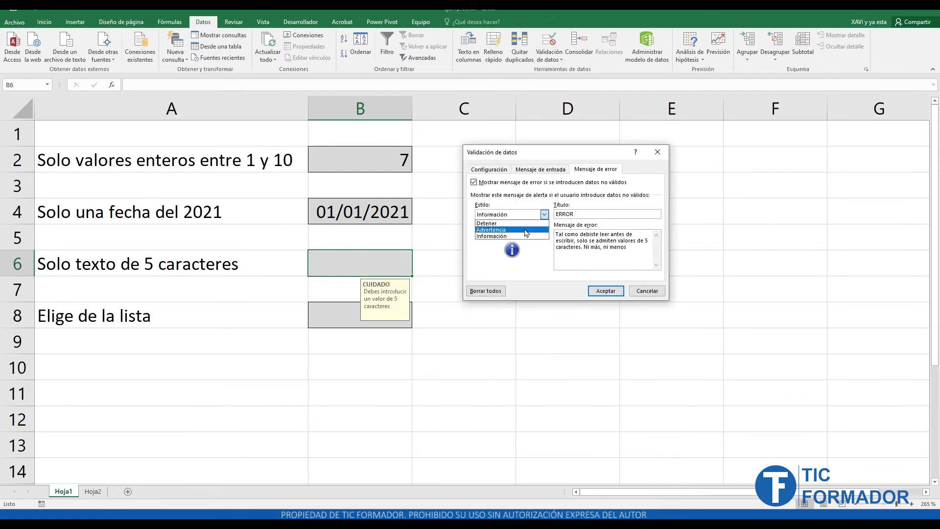
click(524, 230)
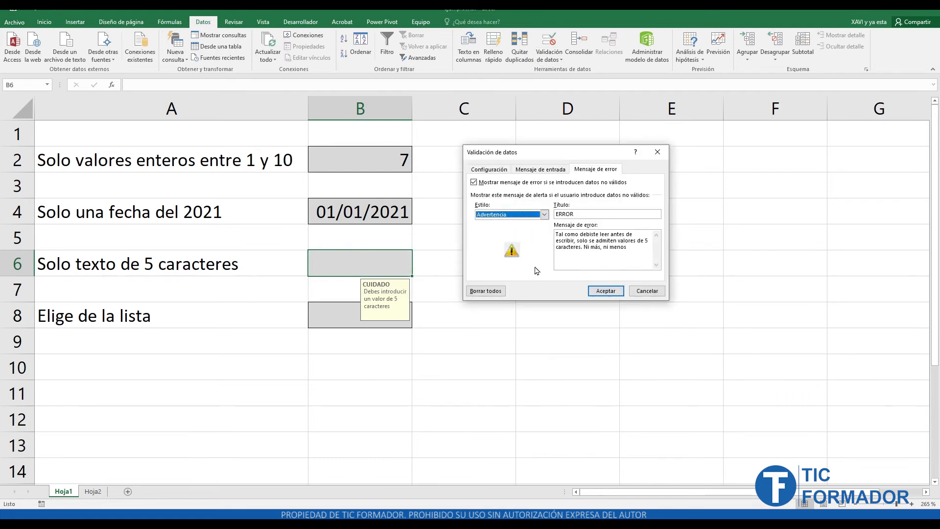
click(605, 291)
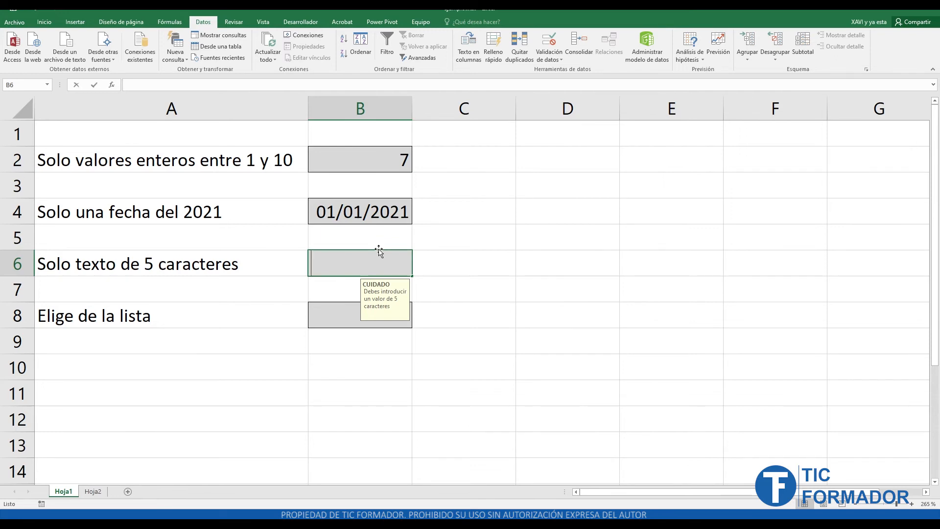
Step: Test B6's Advertencia alert by entering 123, move the alert off the cell, and cancel the entry
text(123)
key(Return)
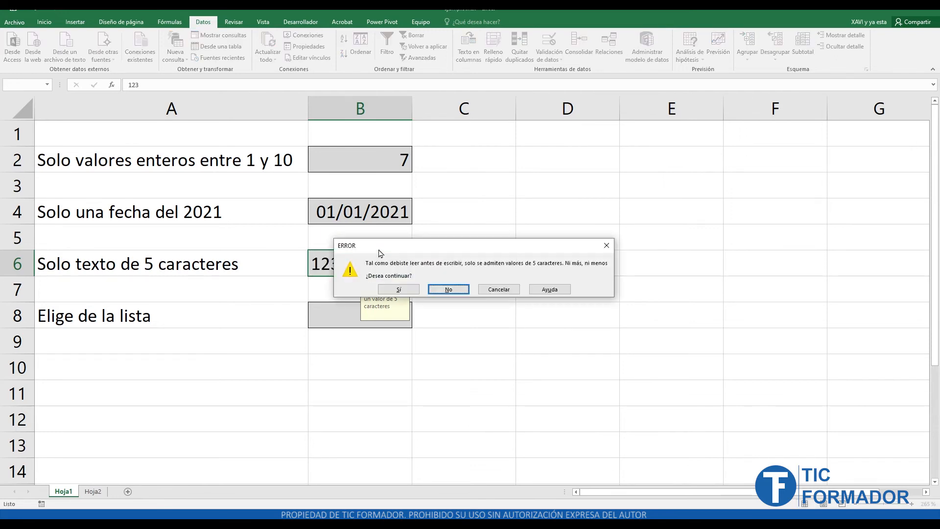
drag(391, 254, 515, 244)
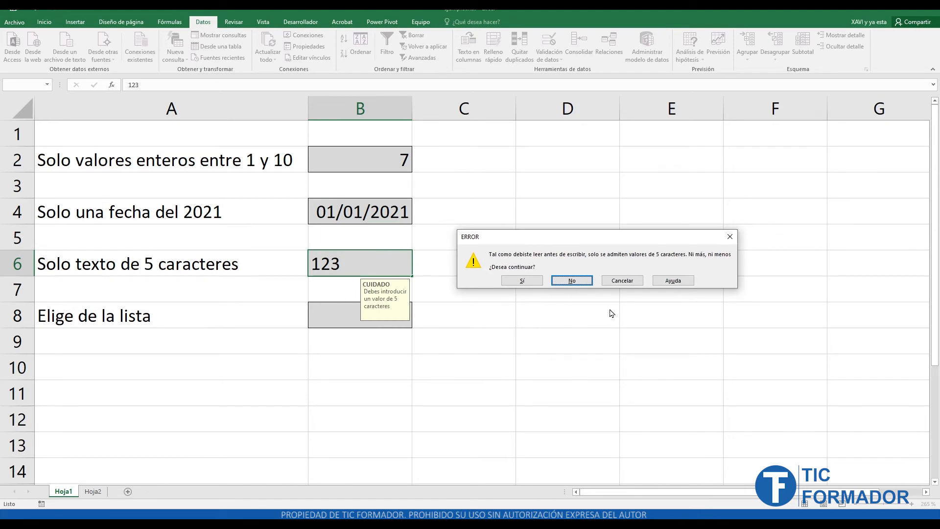
click(634, 283)
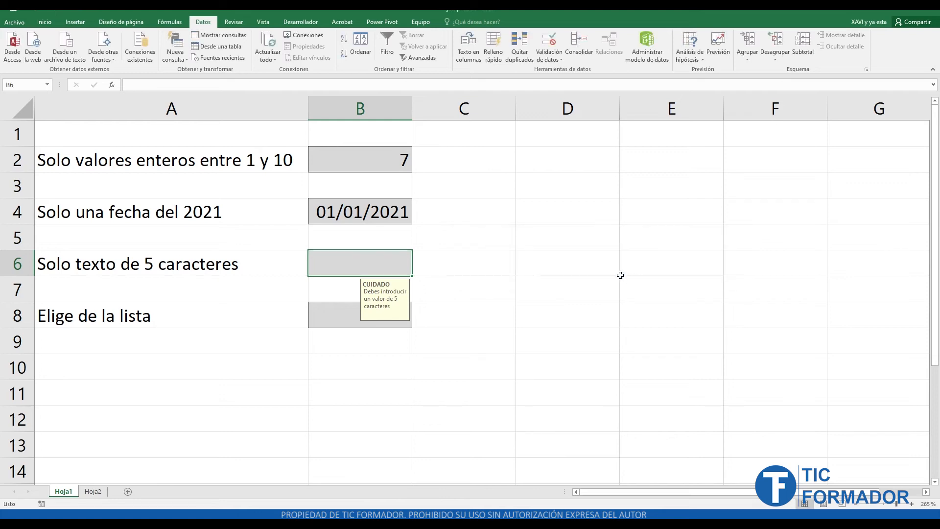
Step: Enter 123 in B6, answer No to the warning, resubmit it answering Sí, and clear the cell
text(123)
key(Return)
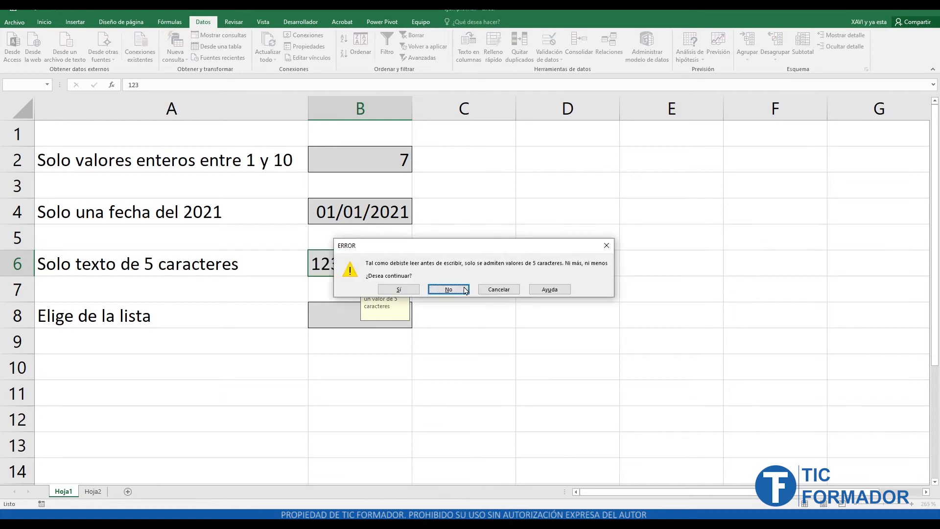
drag(472, 247, 564, 229)
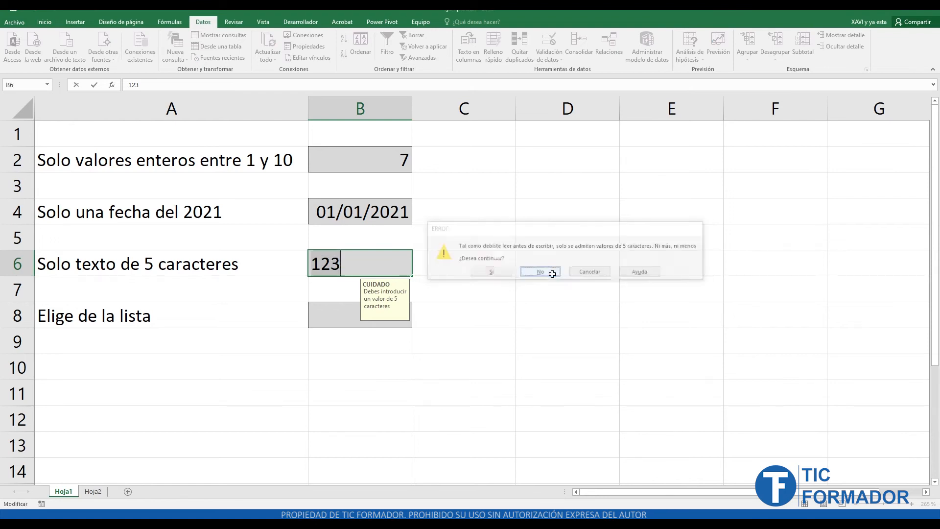
click(553, 274)
key(Return)
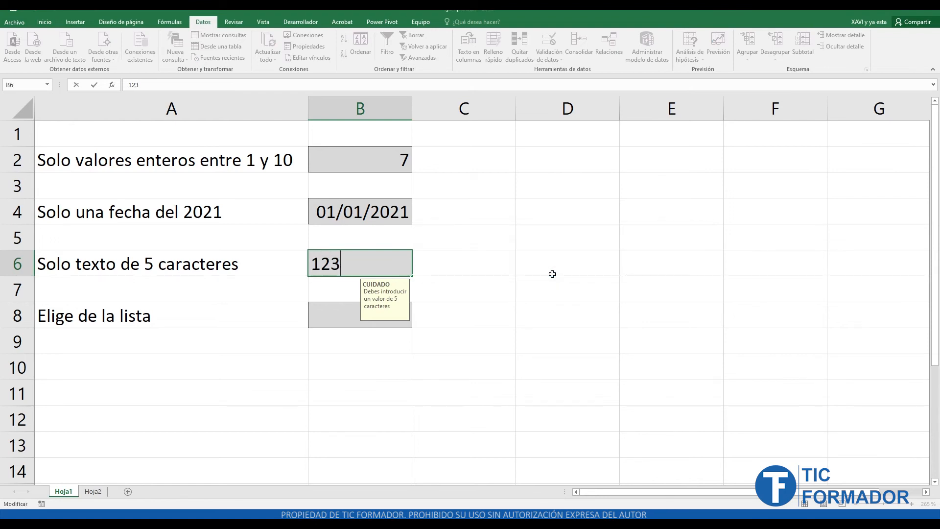
drag(469, 252, 567, 228)
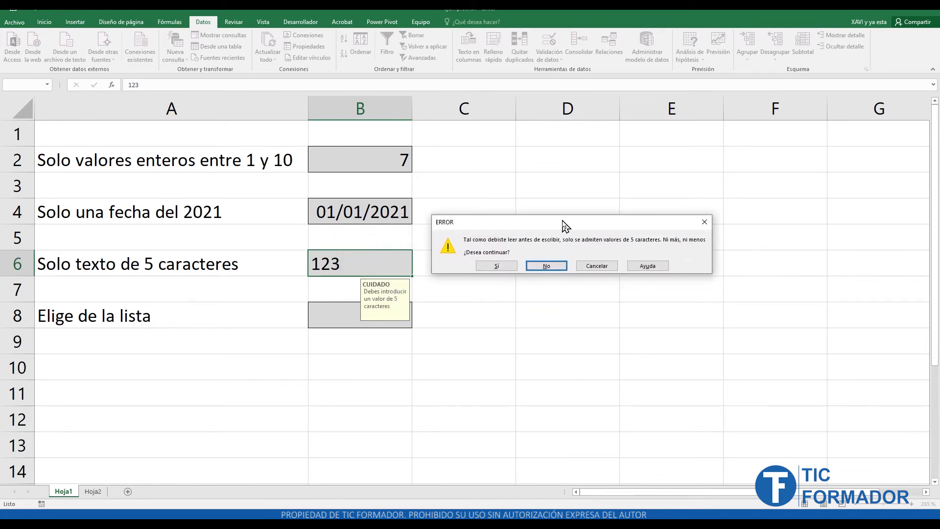
click(510, 268)
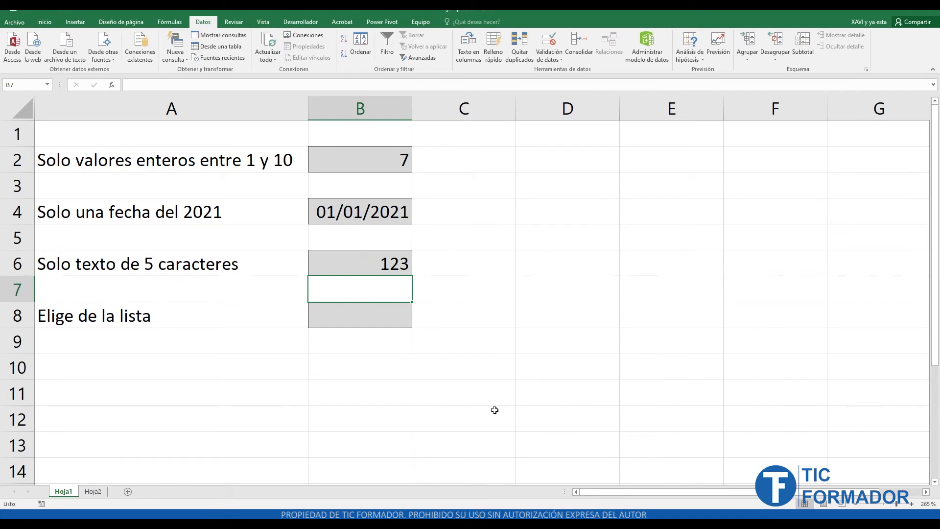
click(391, 263)
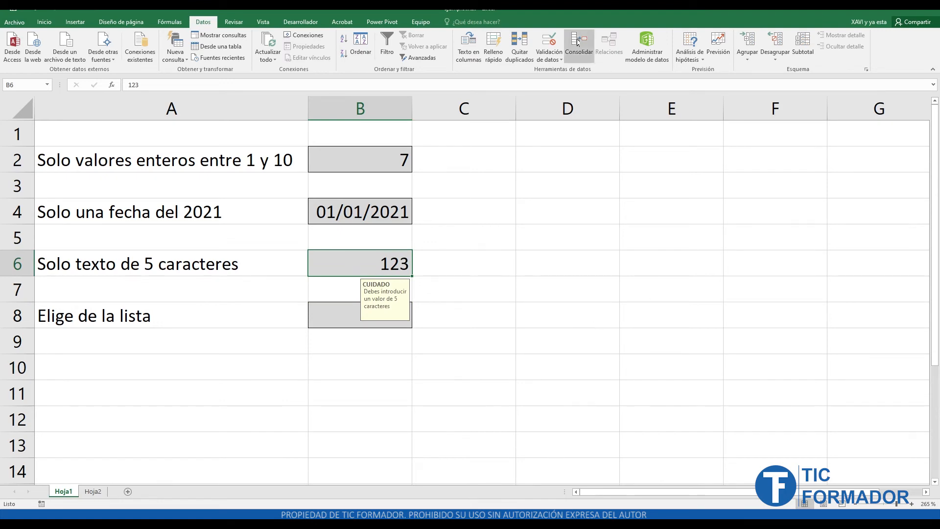
key(Delete)
Step: Set the error alert style of B6's data validation to Detener and apply it
click(553, 41)
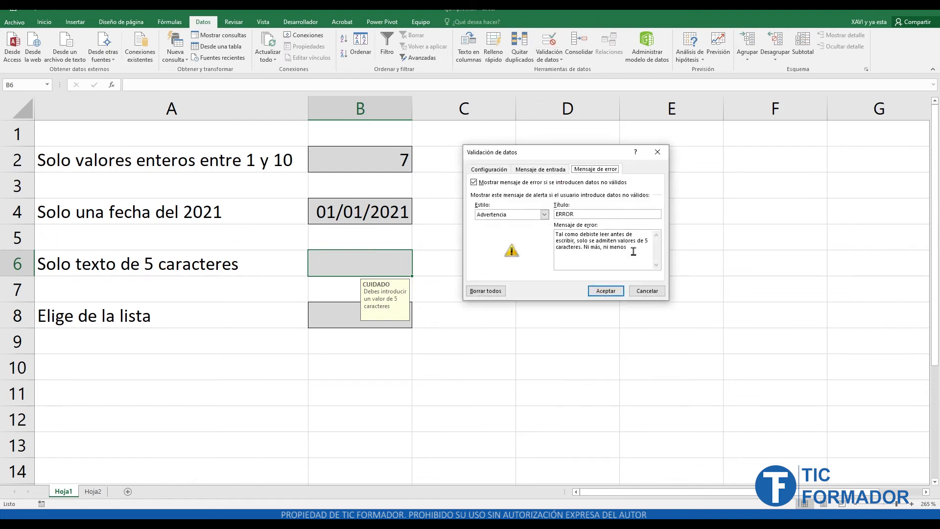
click(544, 214)
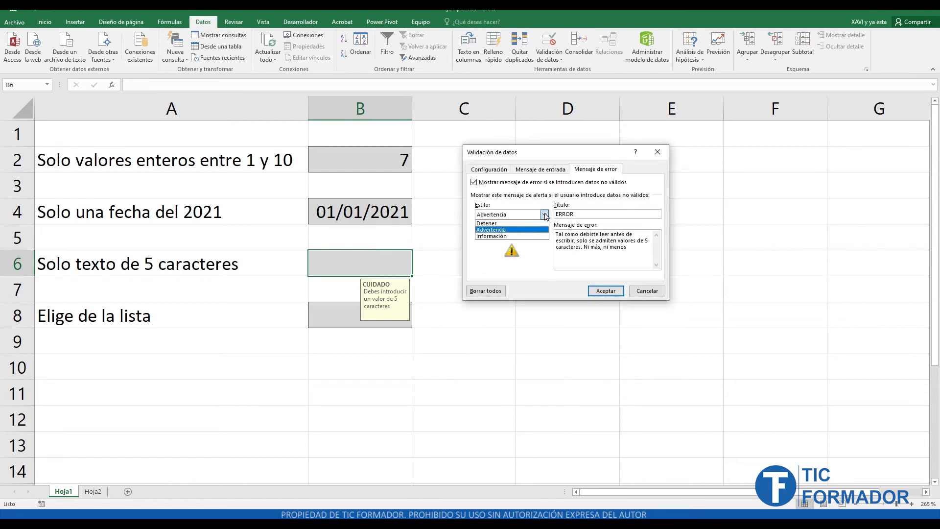
click(494, 223)
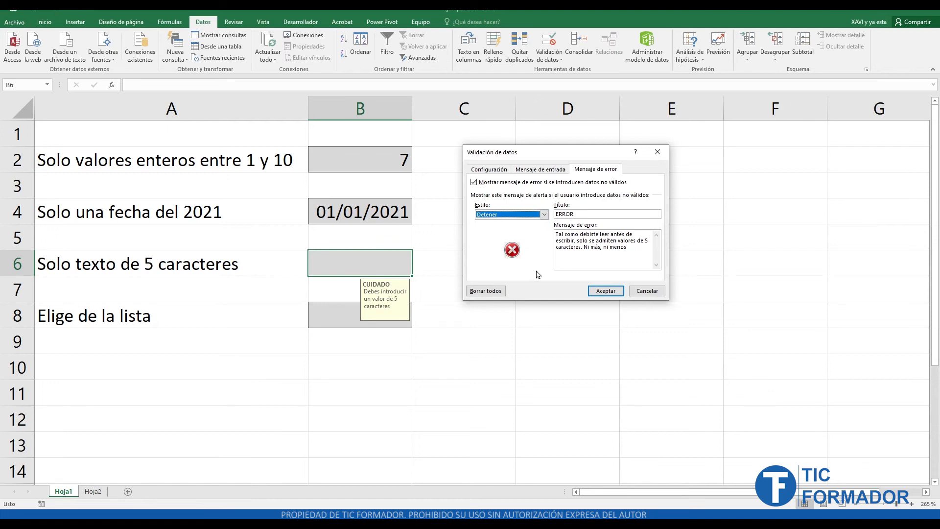
click(601, 290)
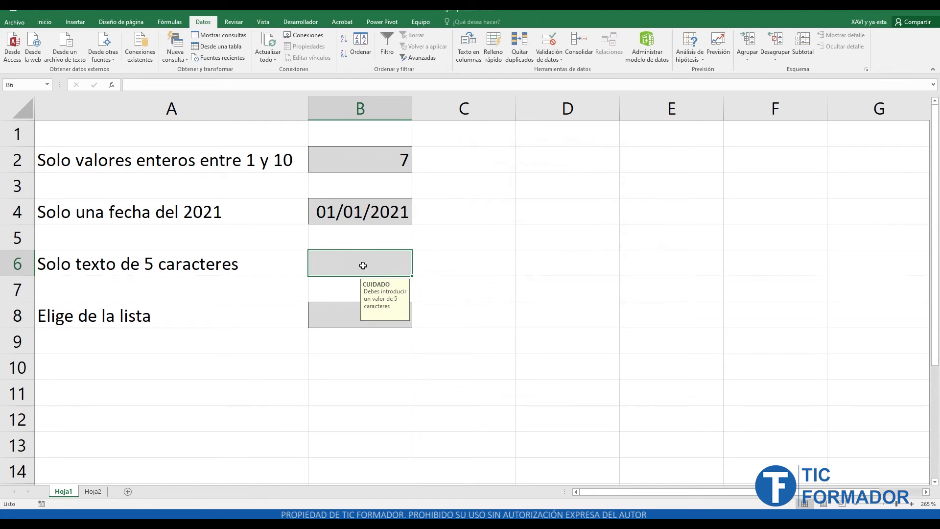
Step: Test B6's Detener alert by entering 123, retry the same value once, and cancel the entry
text(123)
key(Return)
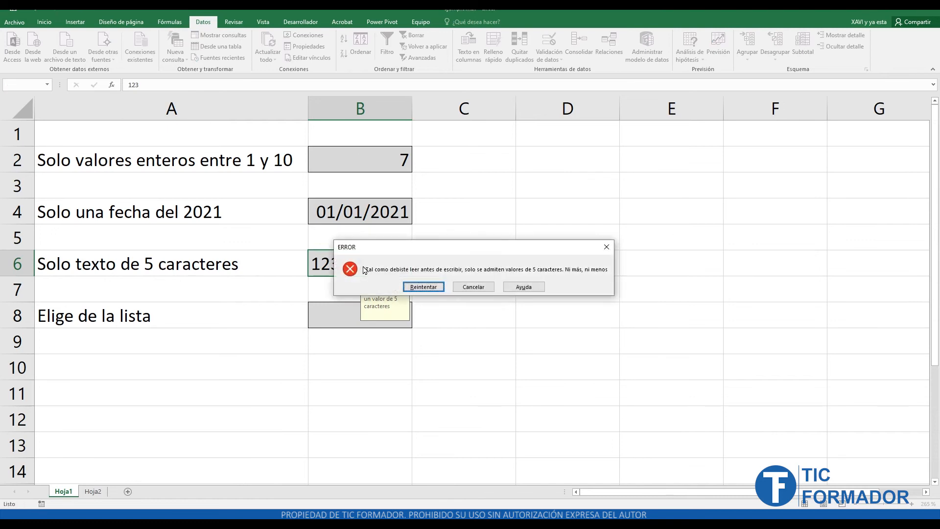
drag(396, 251, 494, 248)
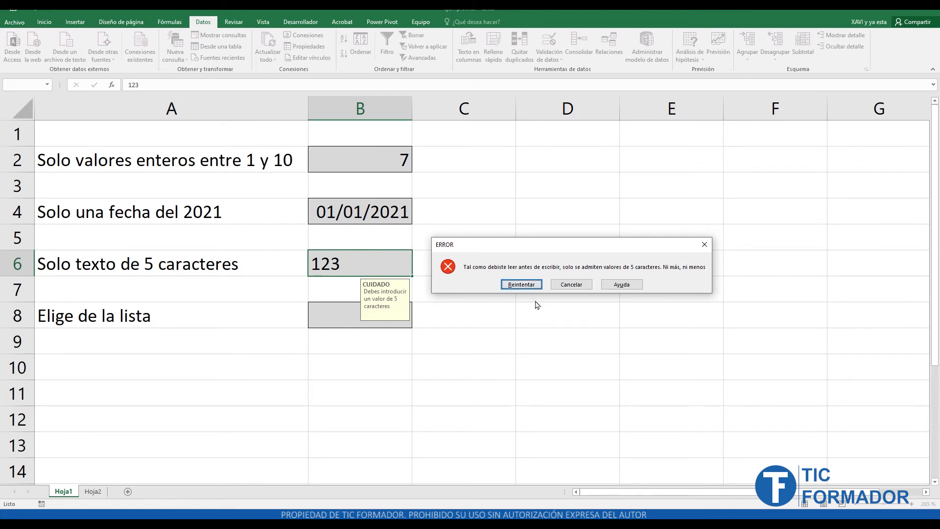
click(529, 285)
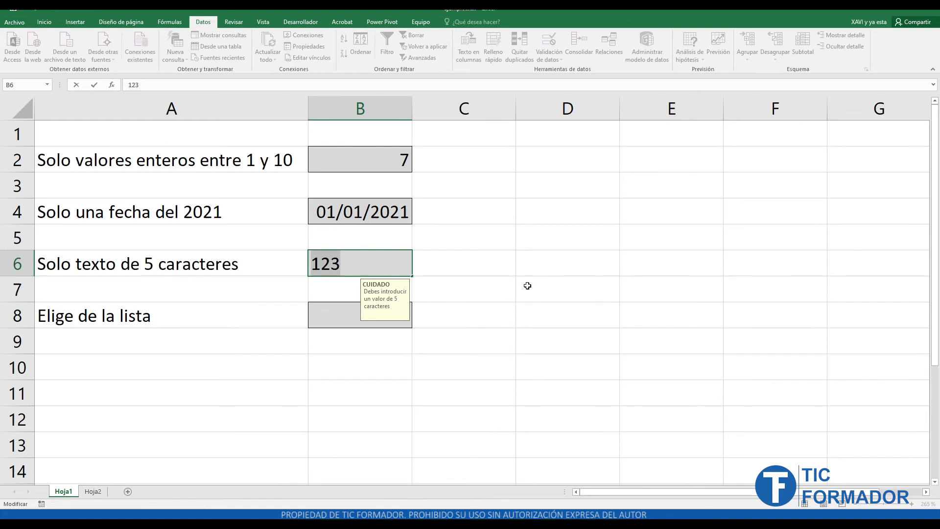
key(Return)
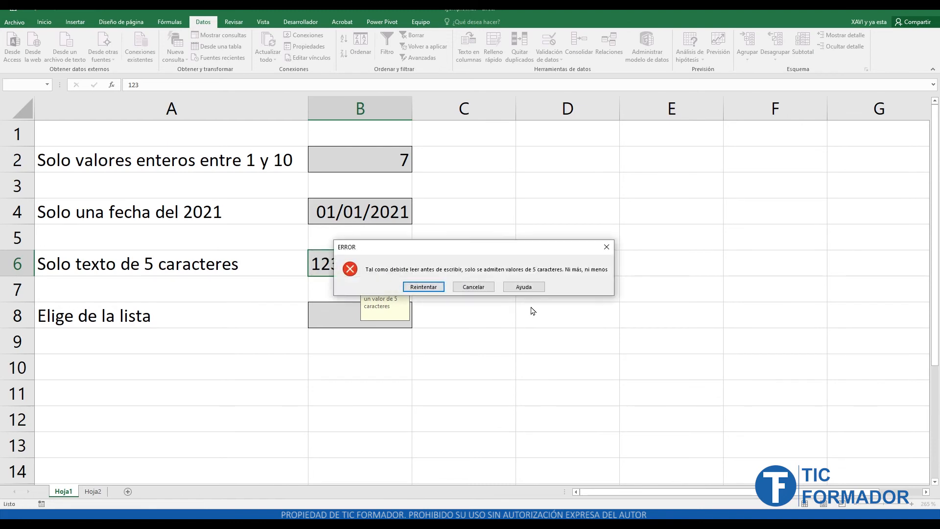
click(467, 288)
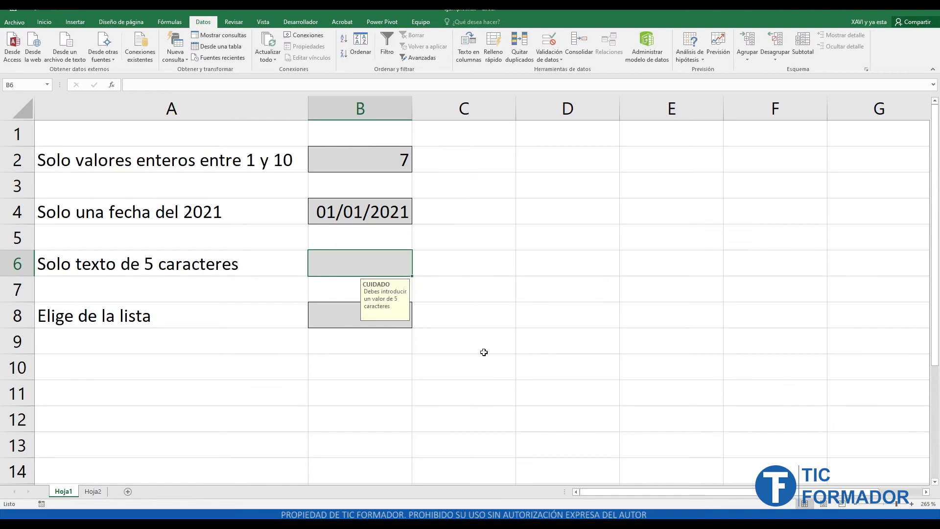
Step: Enter the five-character value 12345 in B6 and reselect the cell
text(12)
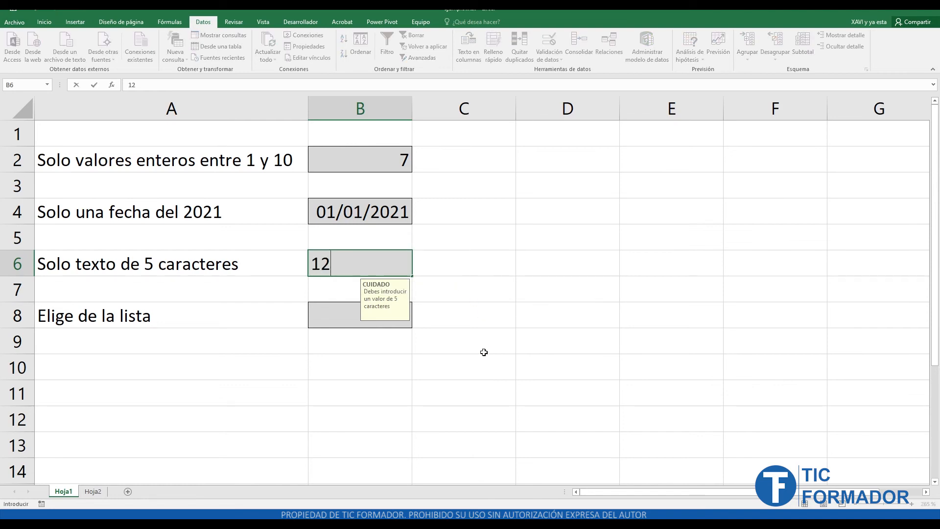
text(345)
key(Return)
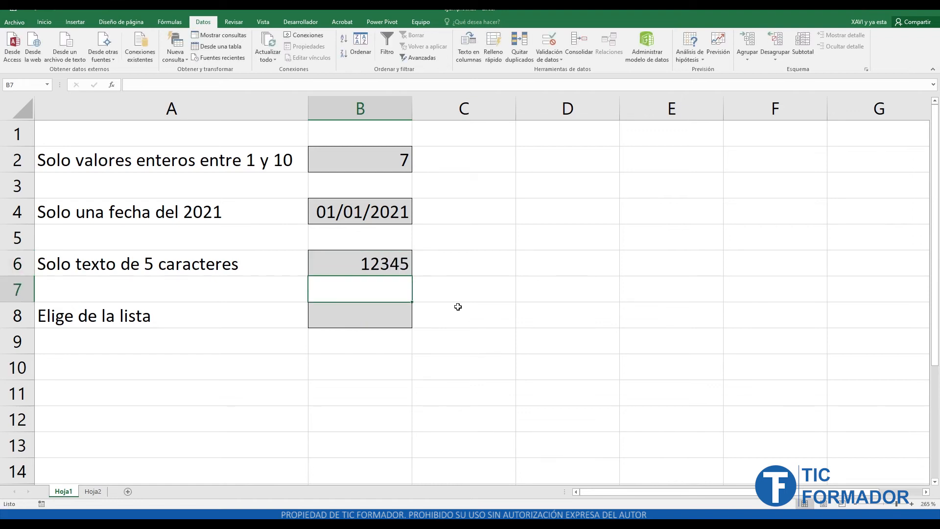
click(401, 265)
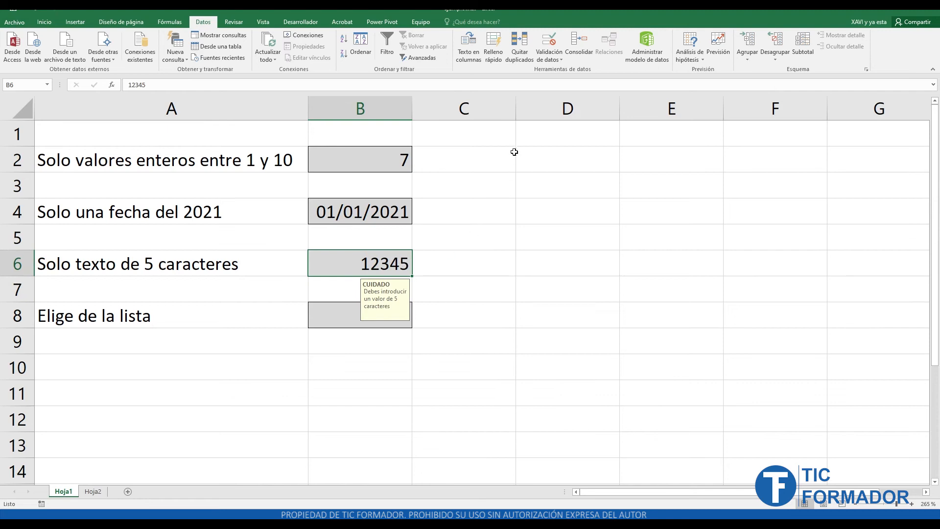
Step: Set the error alert style of B6's data validation to Información and apply it
click(548, 40)
click(544, 214)
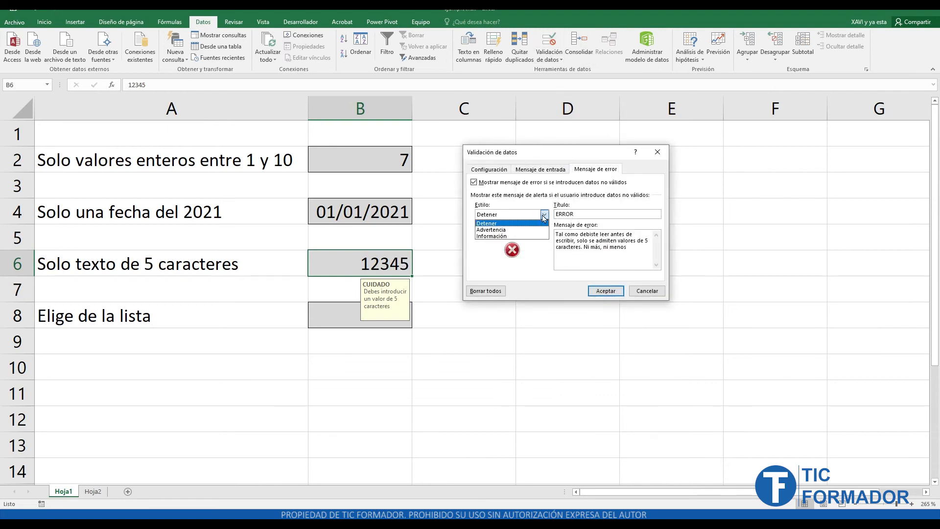
click(512, 236)
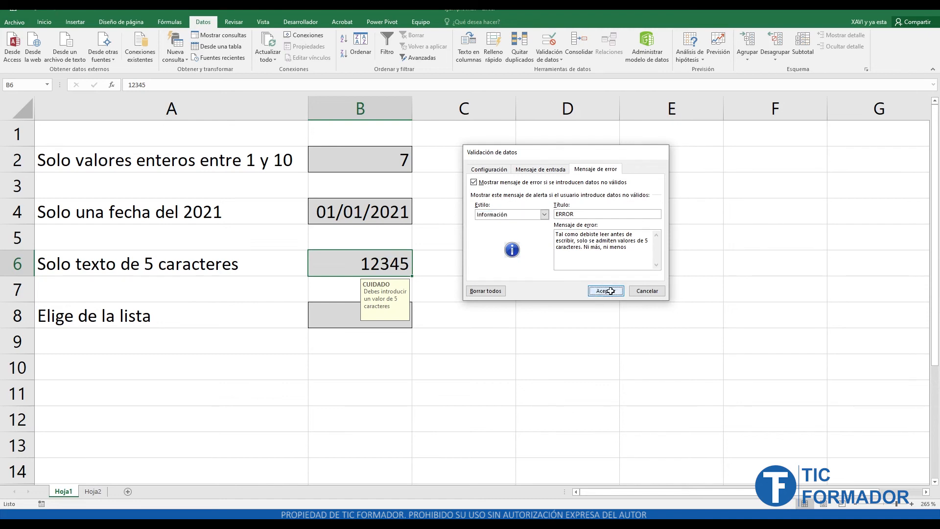
click(604, 291)
Step: Test B6's Información alert by entering 123, moving the alert aside and accepting the value
text(123)
key(Return)
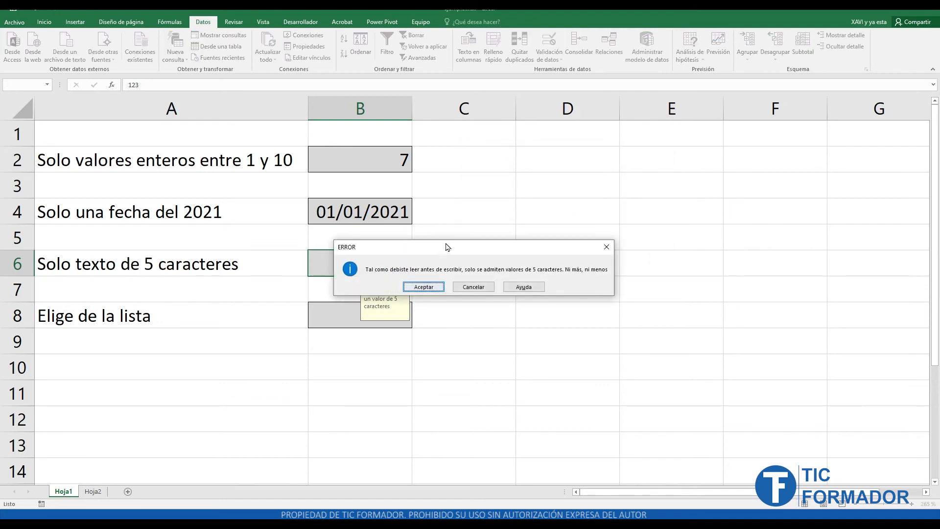
drag(450, 245, 591, 246)
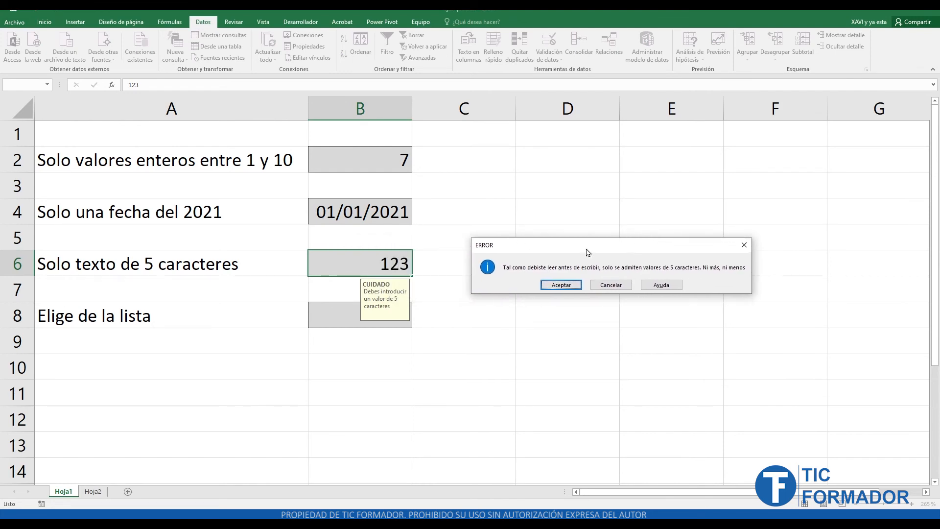
click(564, 287)
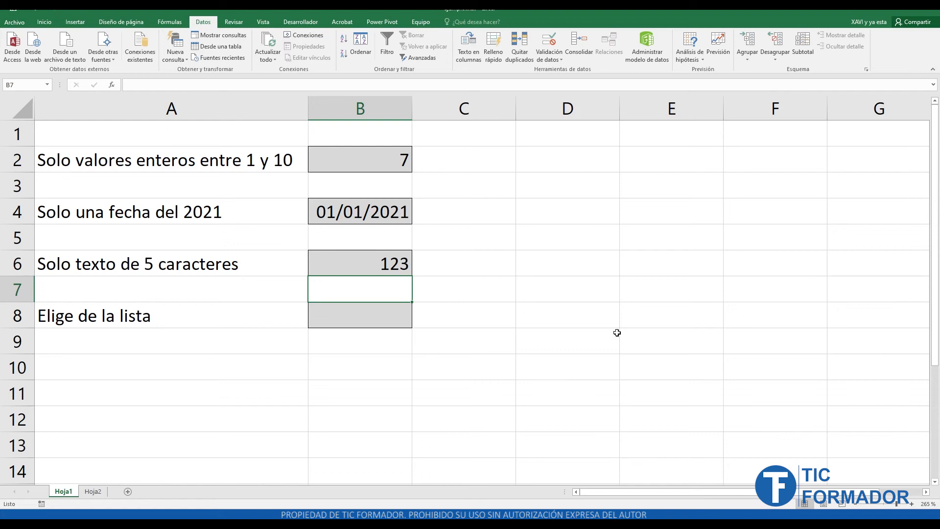
click(556, 61)
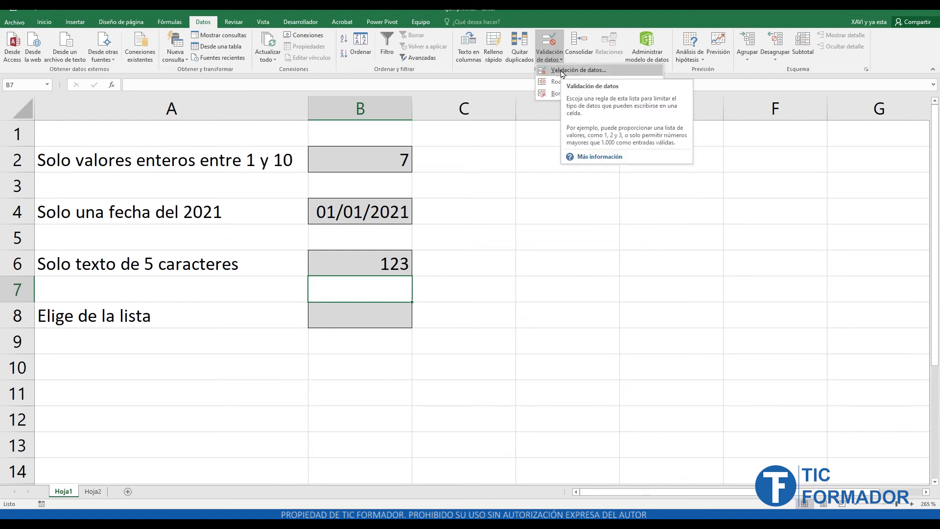
click(563, 70)
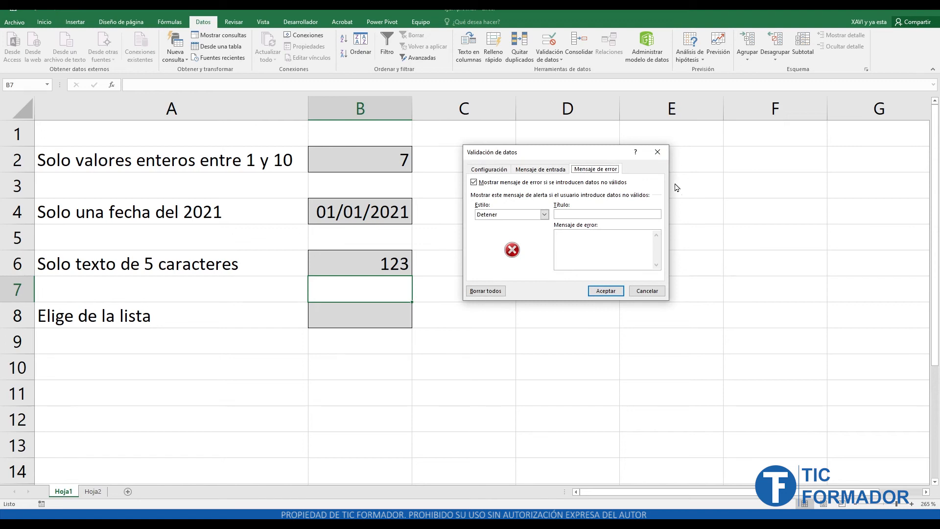
click(658, 151)
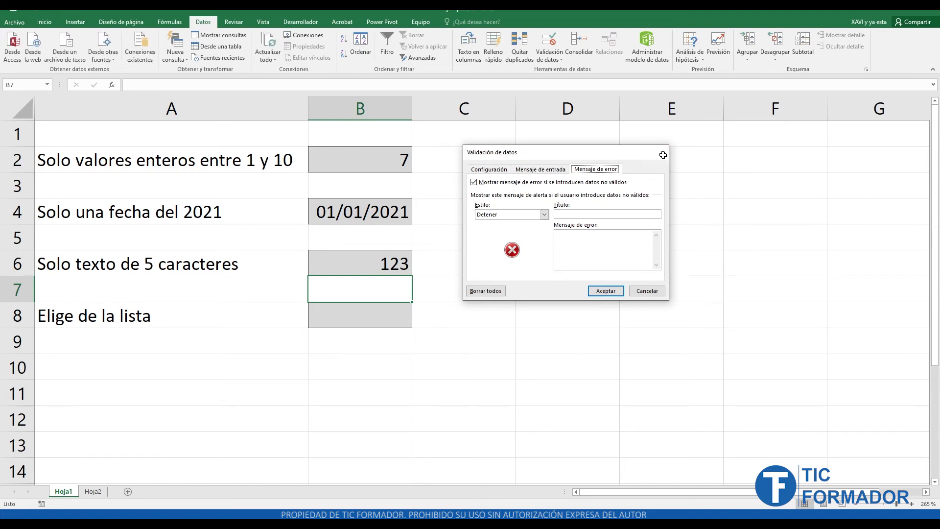
Step: Circle the invalid data on the sheet and clear the validation circles again
click(560, 57)
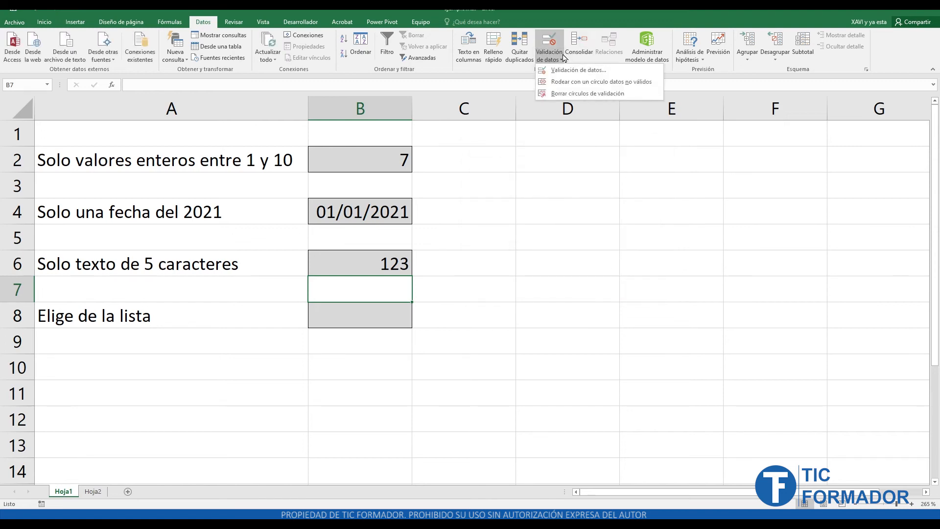
click(589, 84)
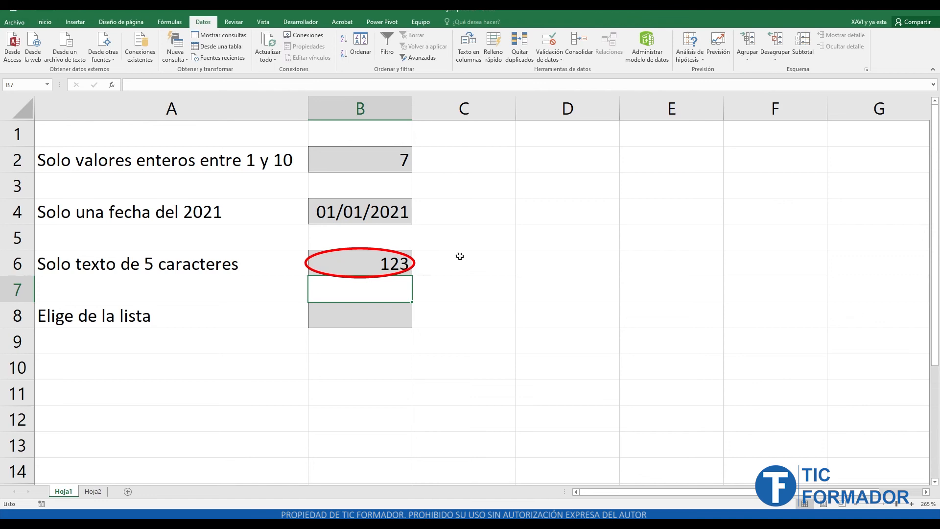
click(559, 64)
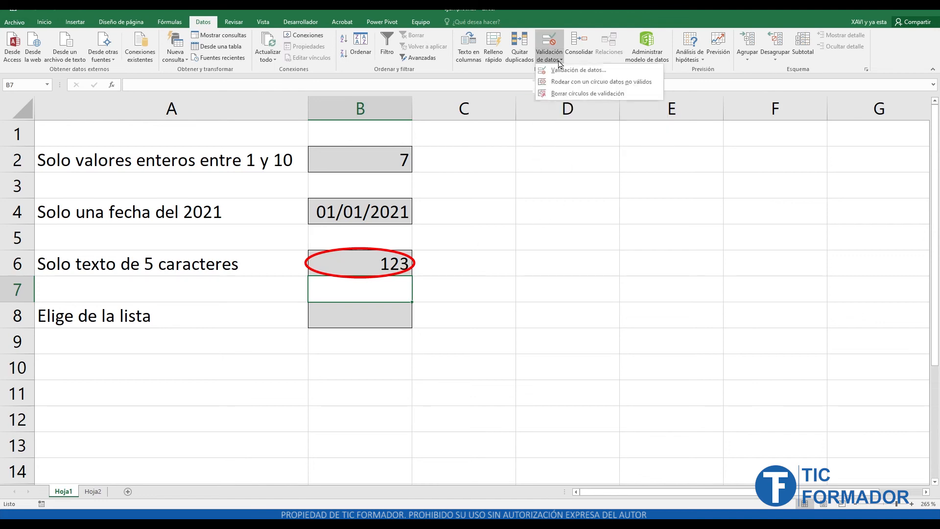
click(562, 94)
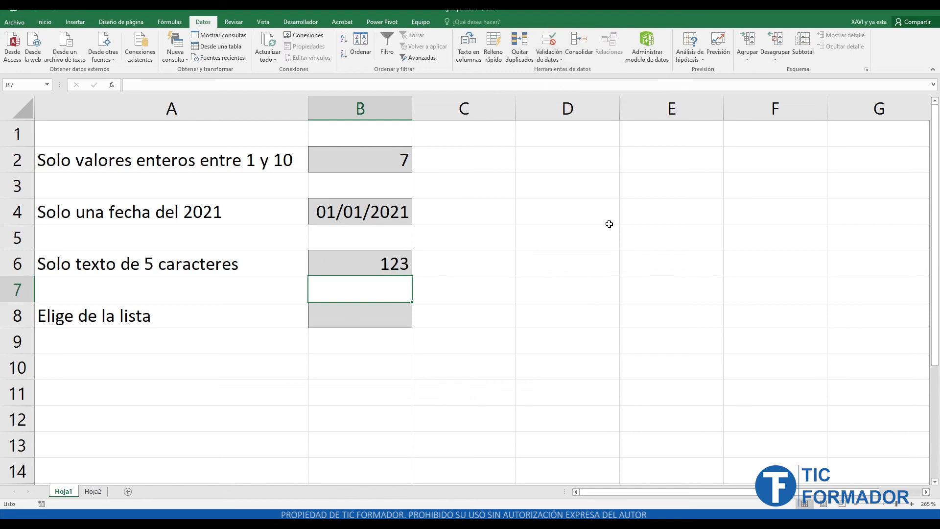
Step: Restrict B8 with a Lista data validation whose source is Barcelona;Tarragona;Lleida;Girona
click(399, 318)
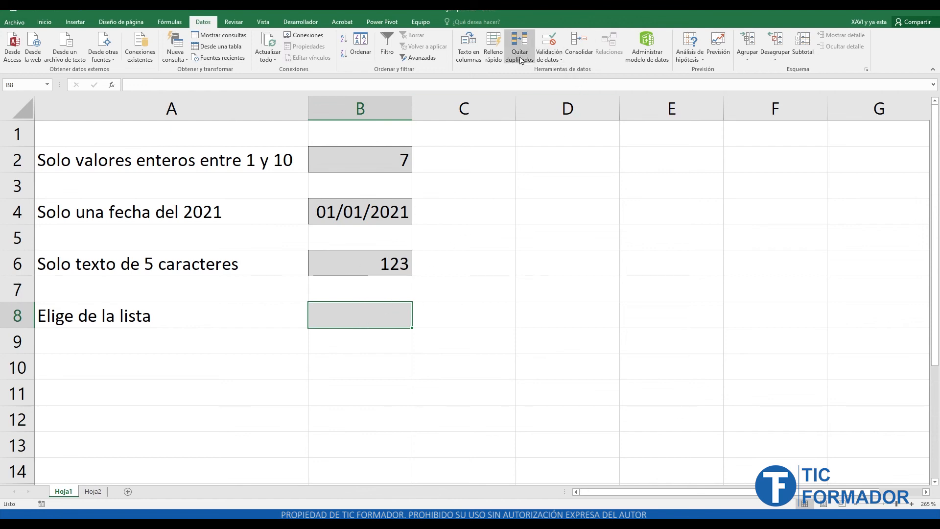
click(547, 40)
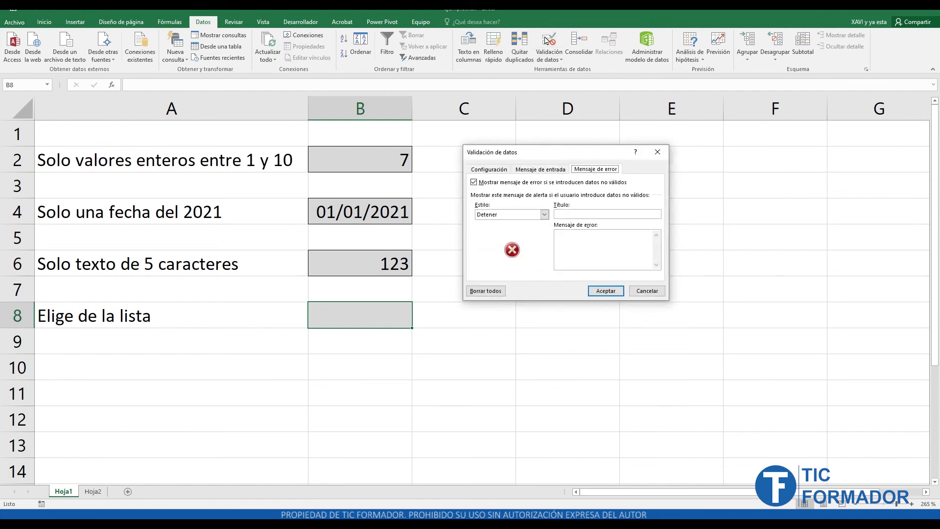
click(489, 169)
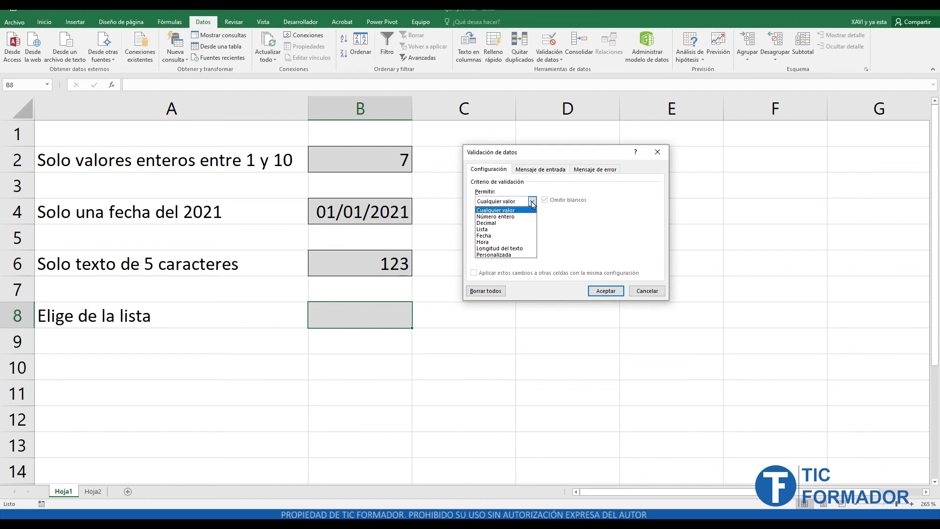
click(496, 229)
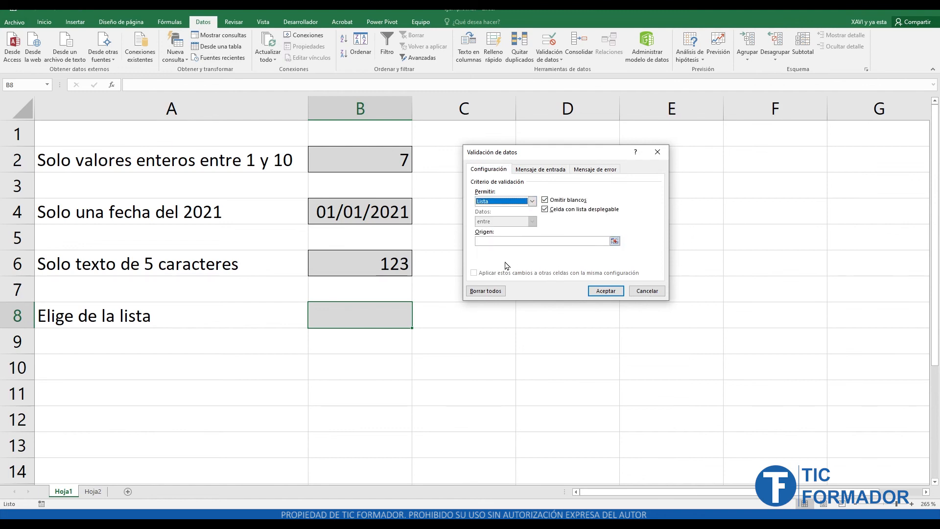
click(490, 241)
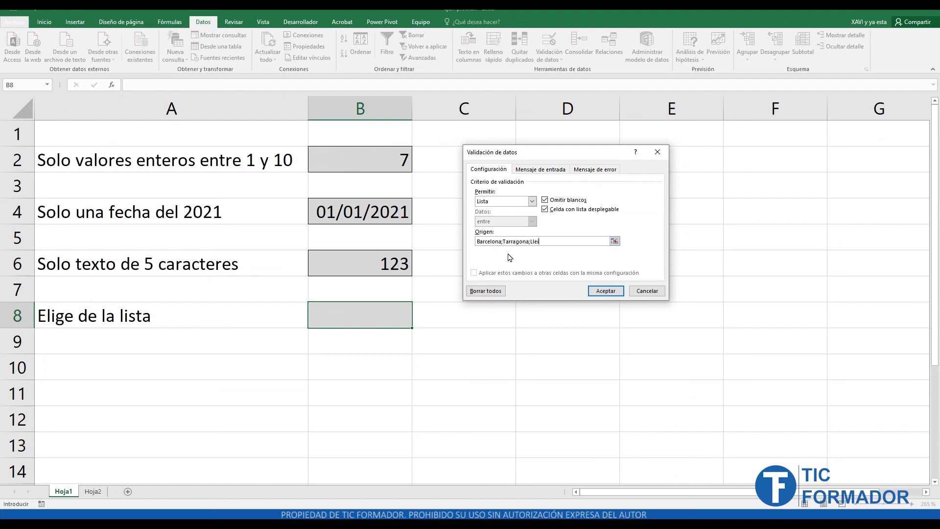
text(irona)
click(616, 291)
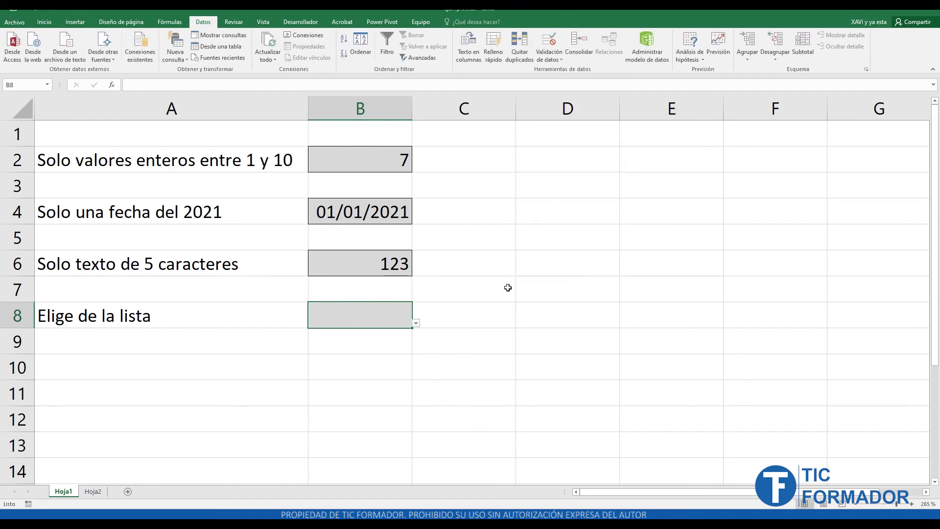
Step: Test B8's list by choosing Barcelona and switching the choice to Tarragona
click(416, 323)
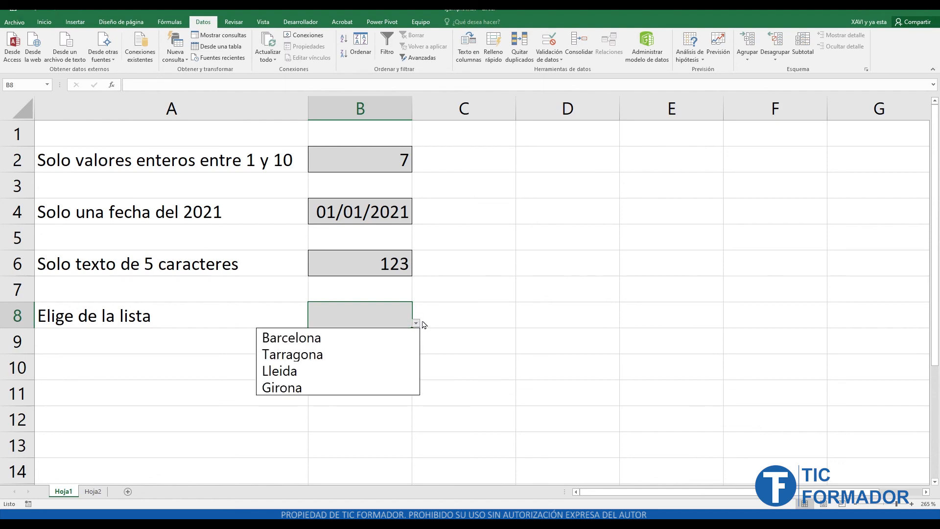
click(376, 342)
click(416, 324)
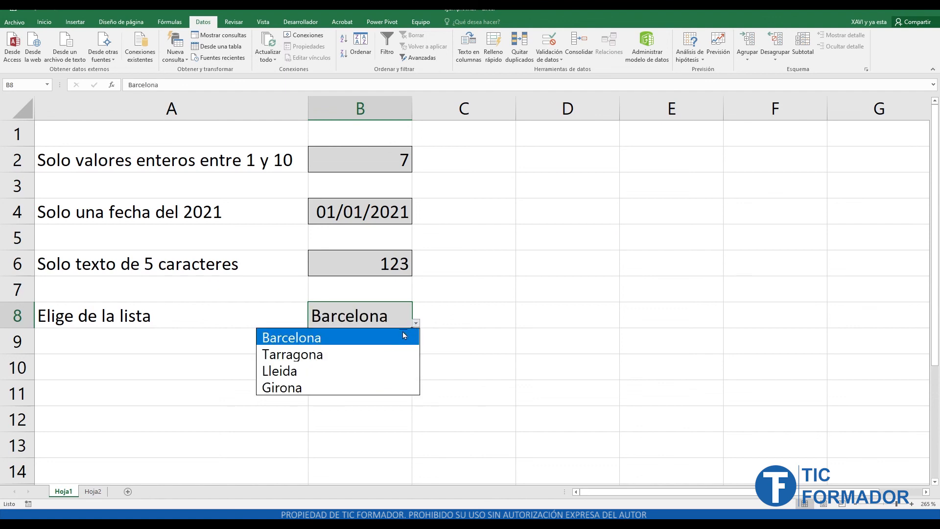
click(391, 355)
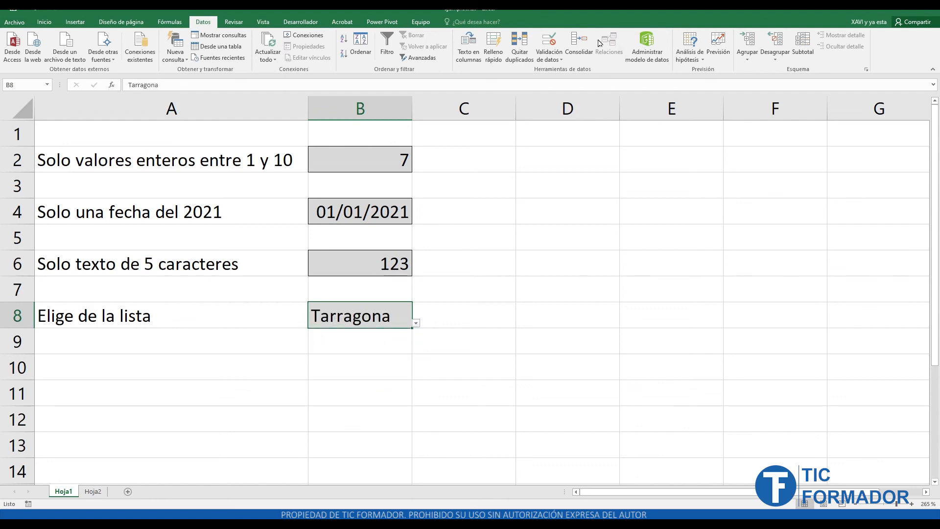
Step: Replace the list source of B8's validation with the range =Hoja2!$A$1:$A$3 and apply it
click(549, 42)
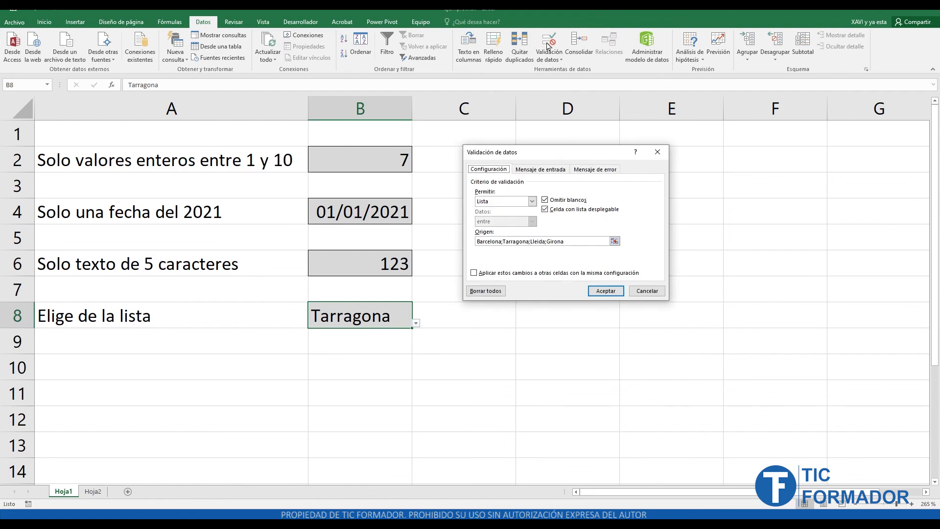
drag(568, 240, 473, 235)
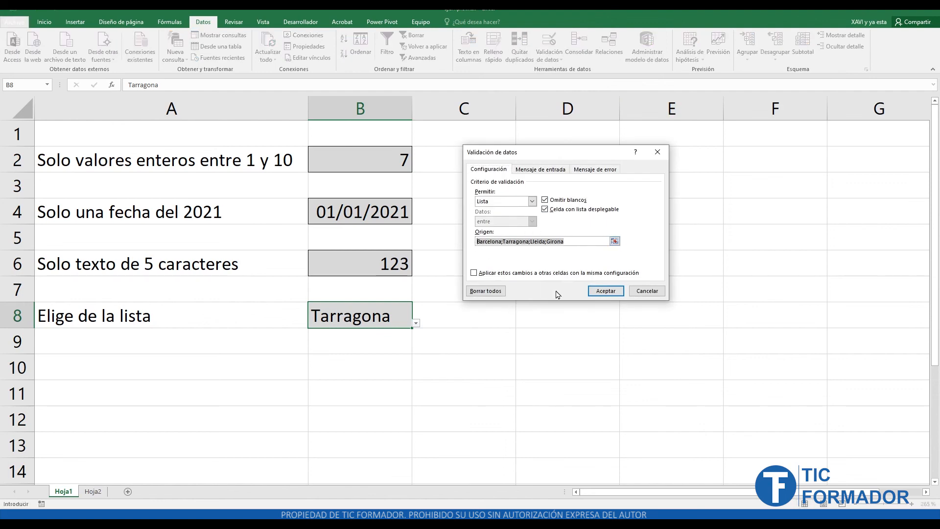
key(Delete)
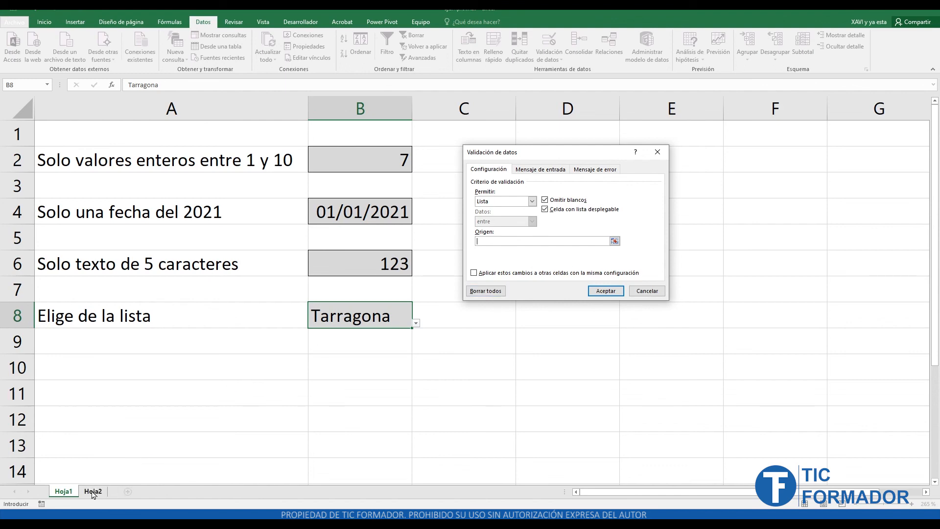
click(615, 242)
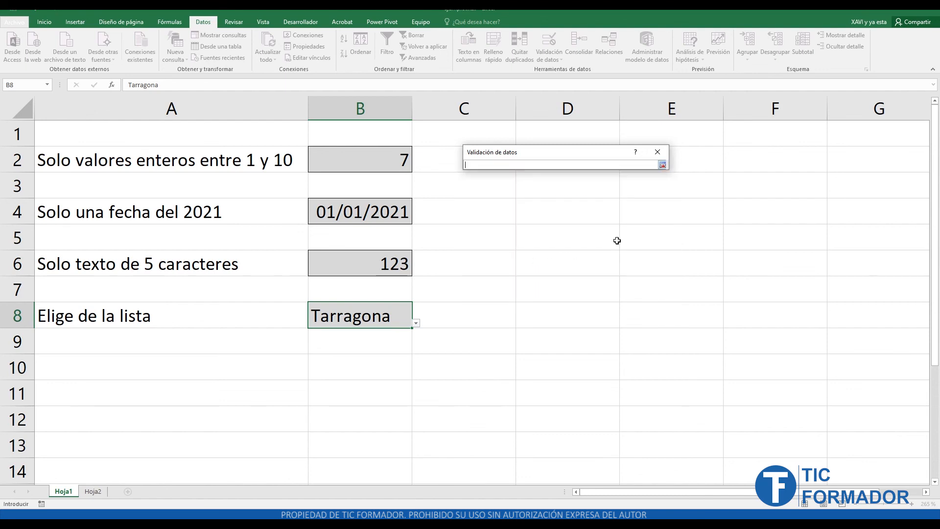
click(100, 492)
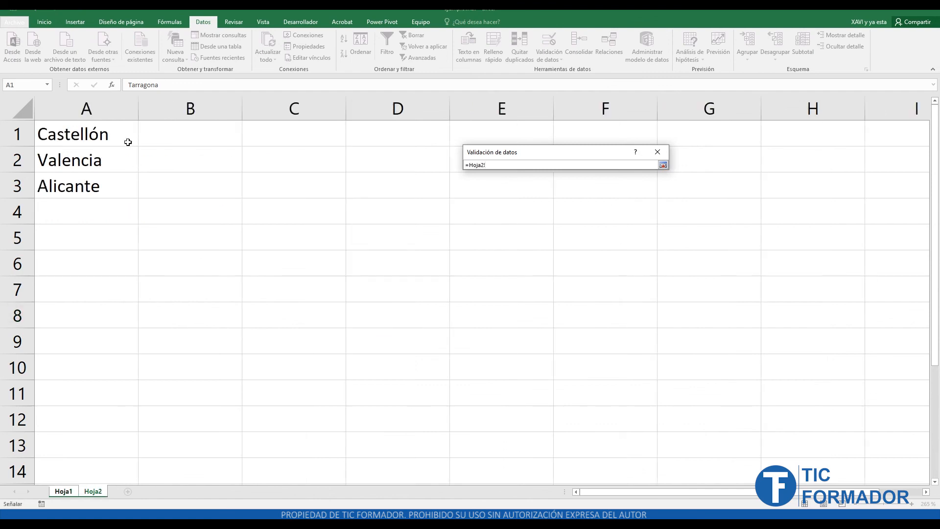
drag(119, 135, 122, 191)
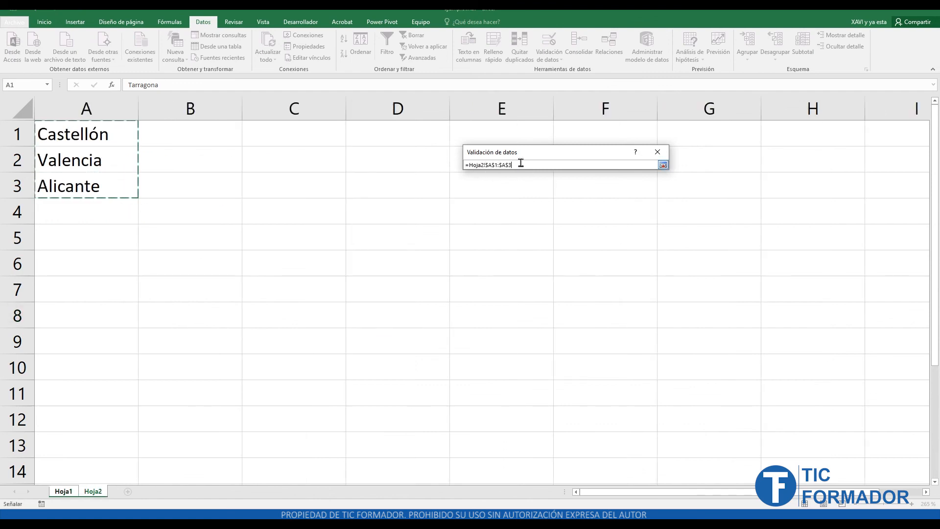
click(663, 166)
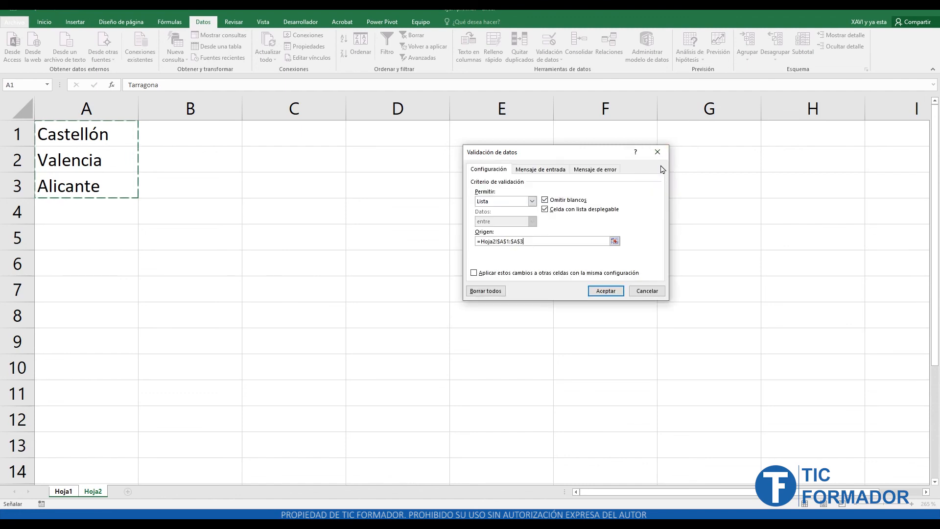
click(606, 290)
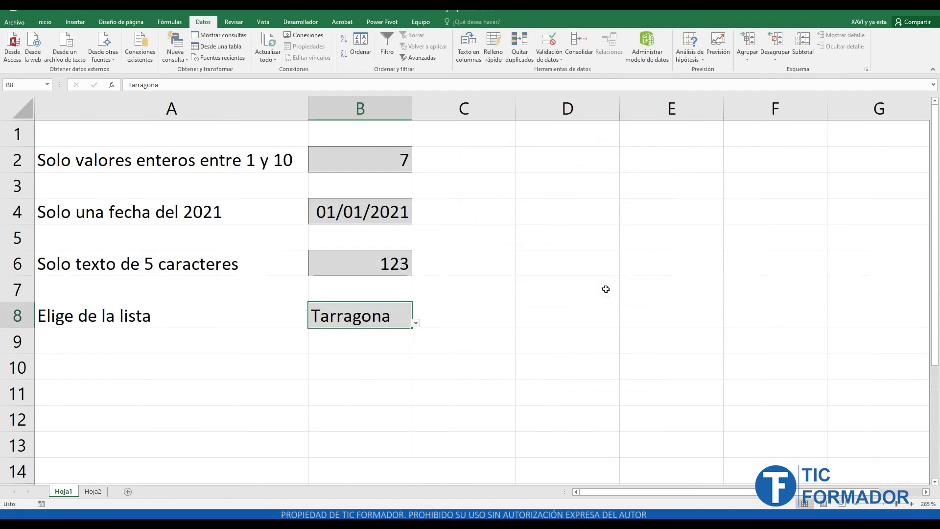
Step: Test B8's list by choosing Castellón, Valencia and finally Alicante
click(416, 323)
click(408, 337)
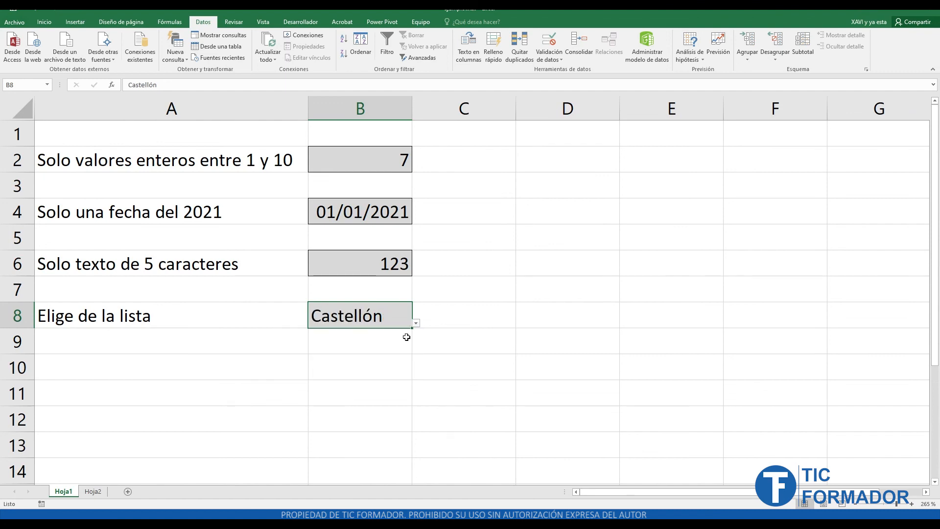
click(417, 325)
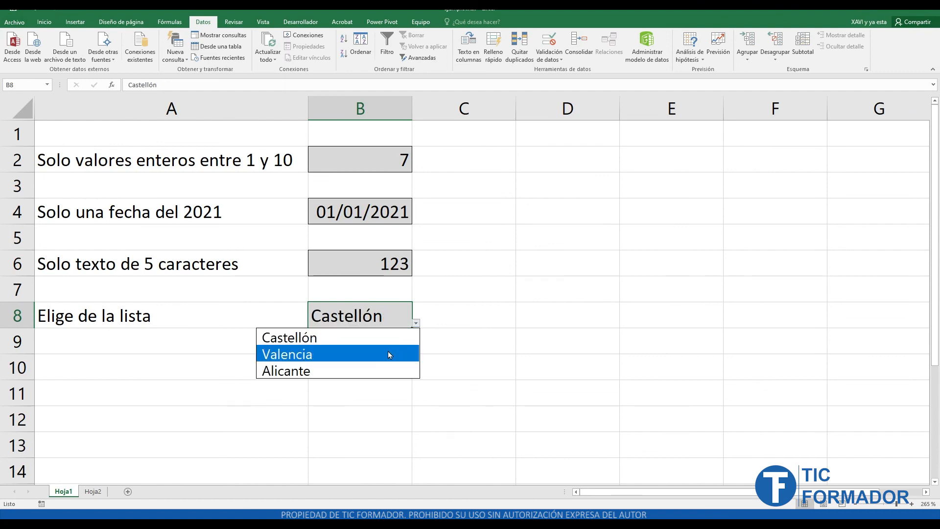
click(387, 352)
click(417, 324)
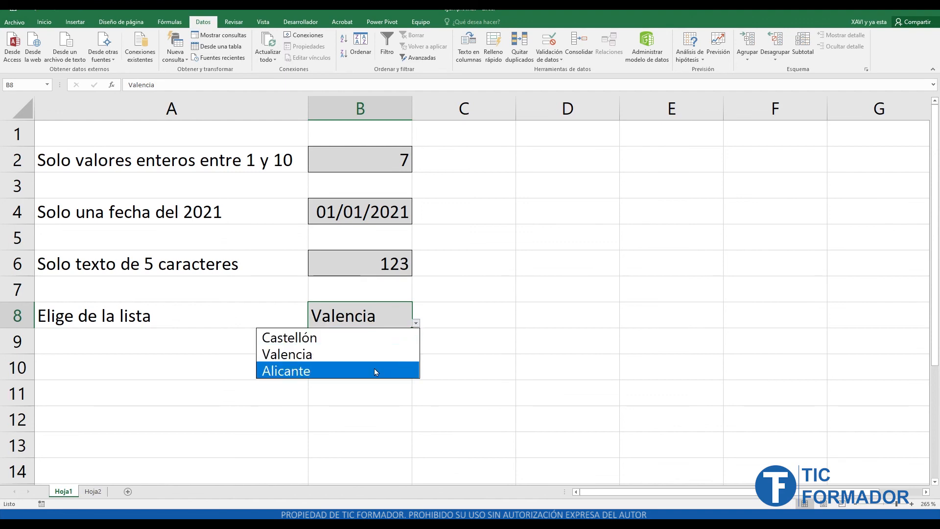
click(374, 368)
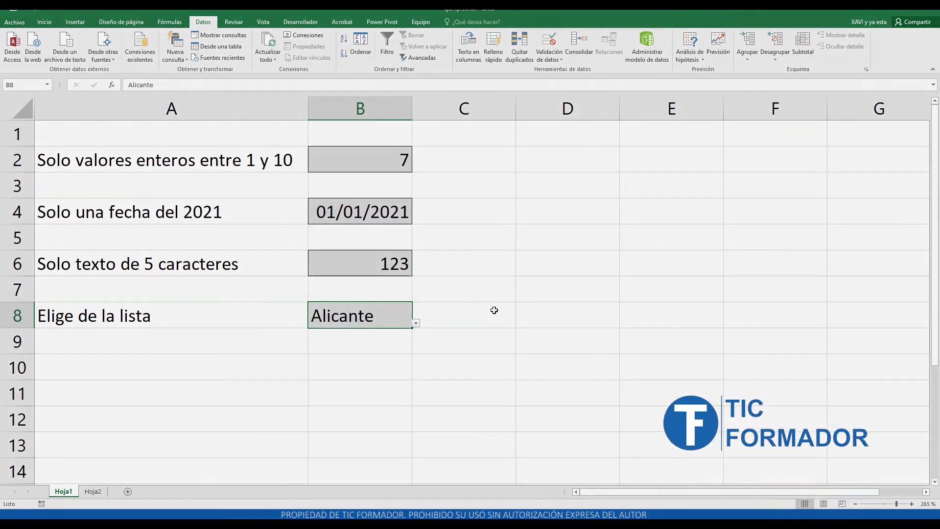